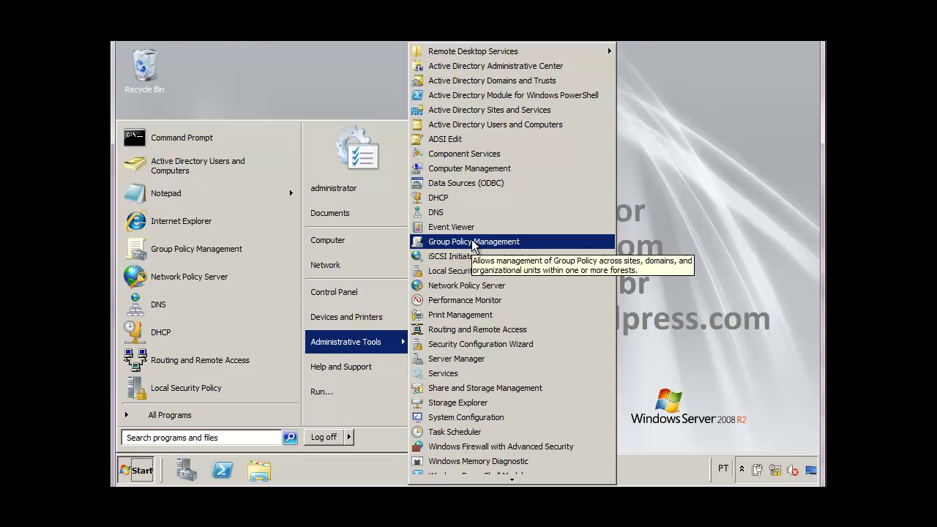
Step: Open Group Policy Management and display the scope of the Default Domain Policy linked to the domain
click(472, 241)
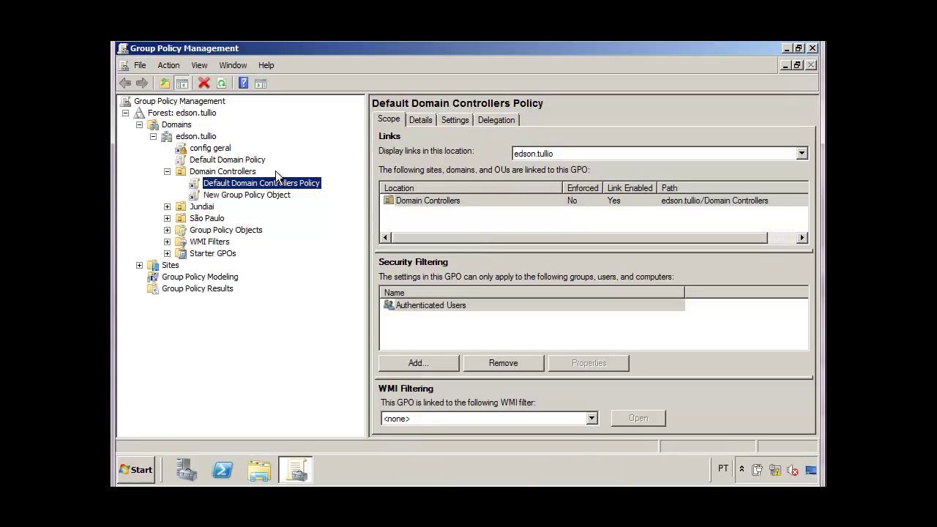
click(168, 171)
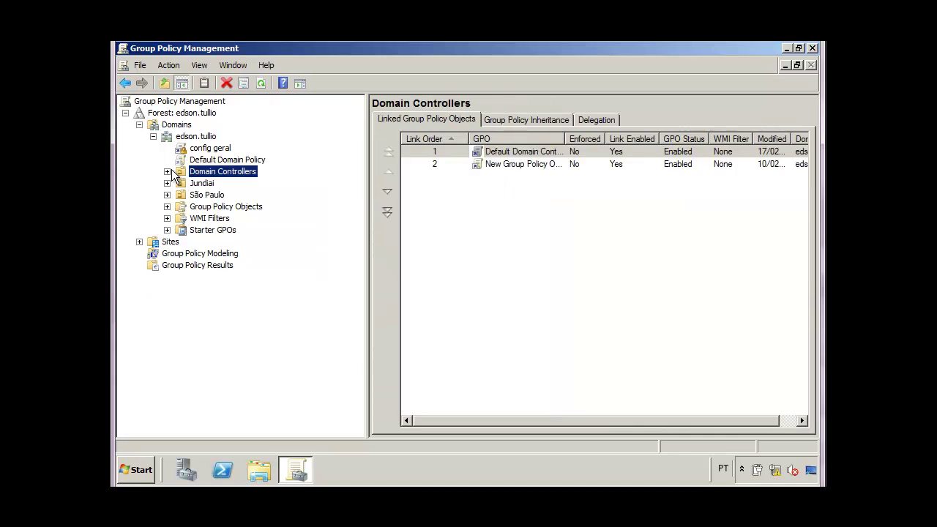
click(194, 137)
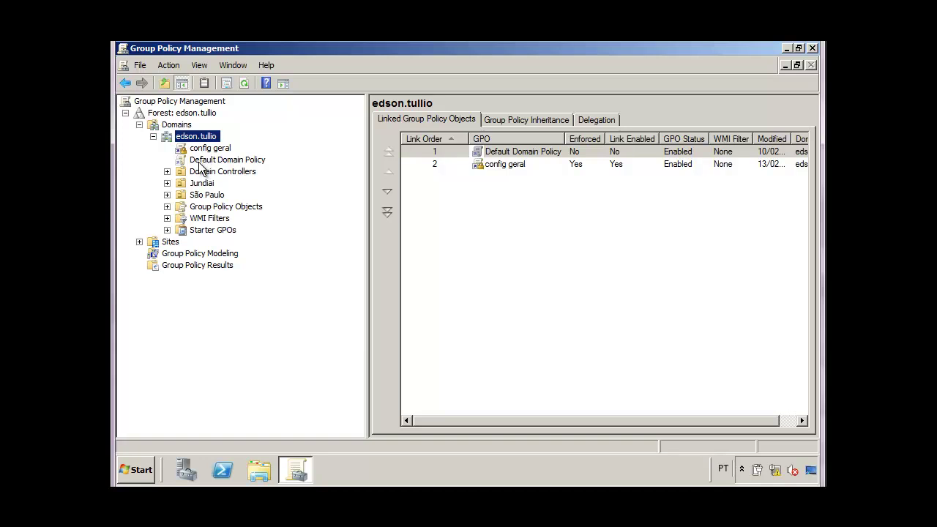
click(199, 161)
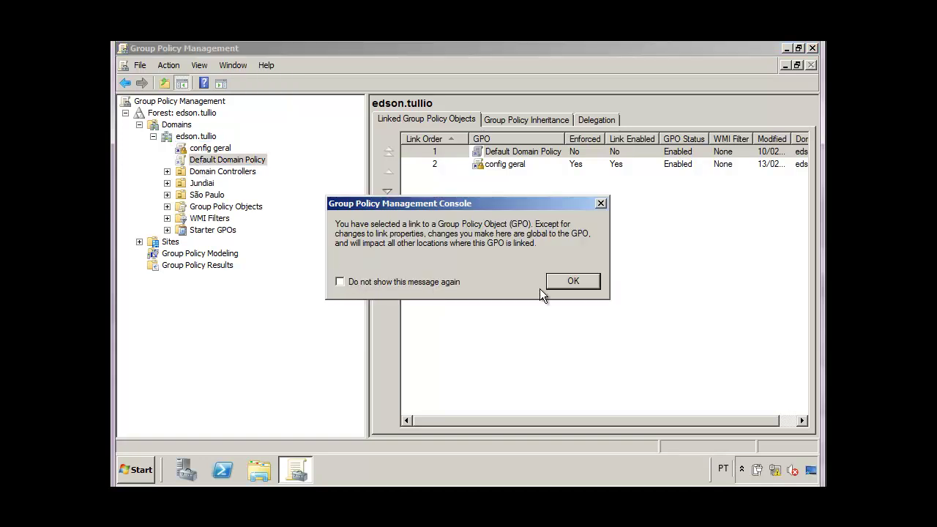
click(558, 284)
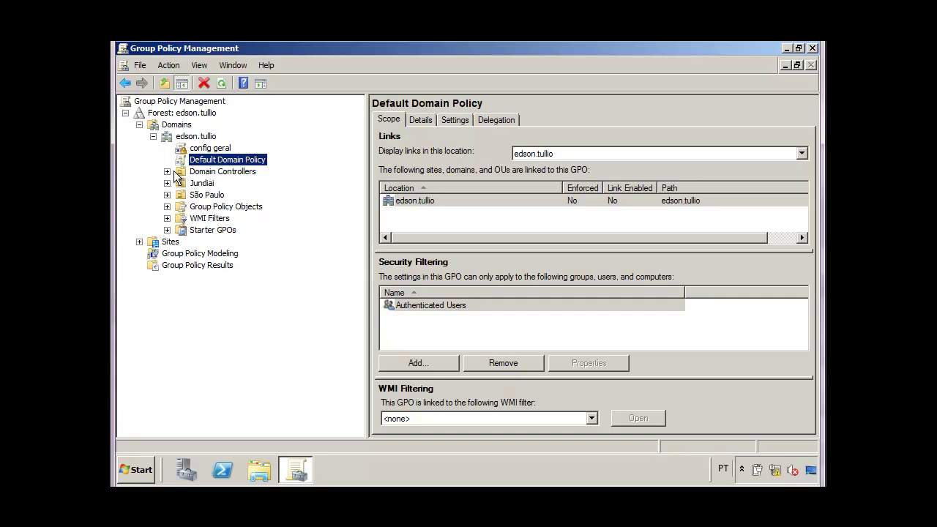
Step: Expand the Domain Controllers unit and view the scope of its Default Domain Controllers Policy
click(167, 171)
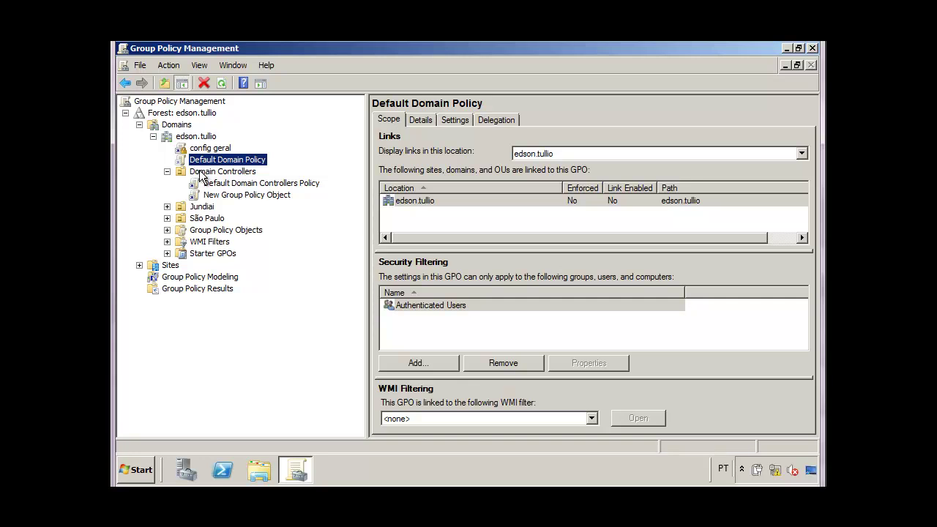
click(202, 176)
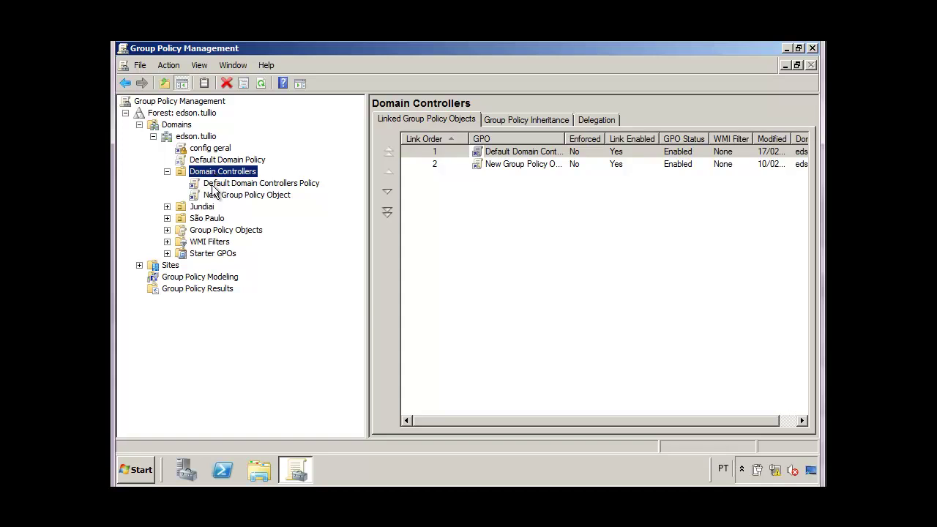
click(212, 184)
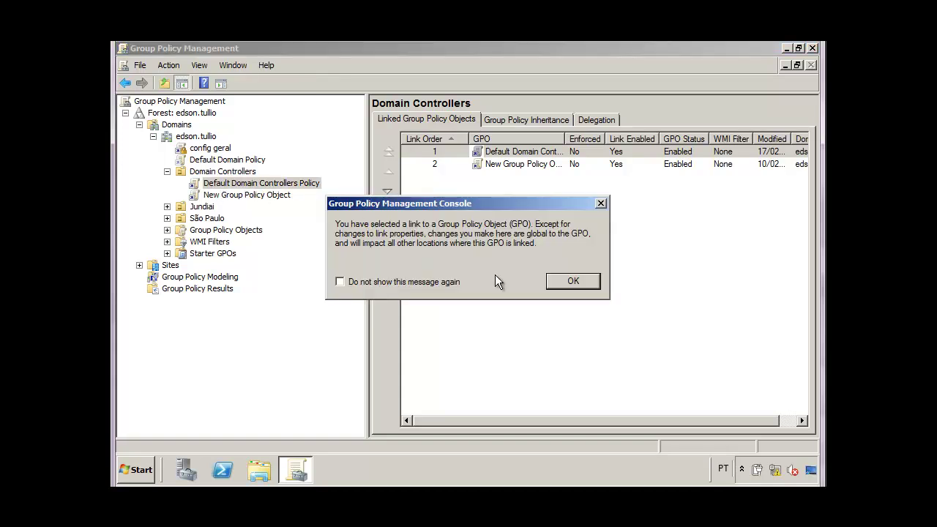
click(562, 280)
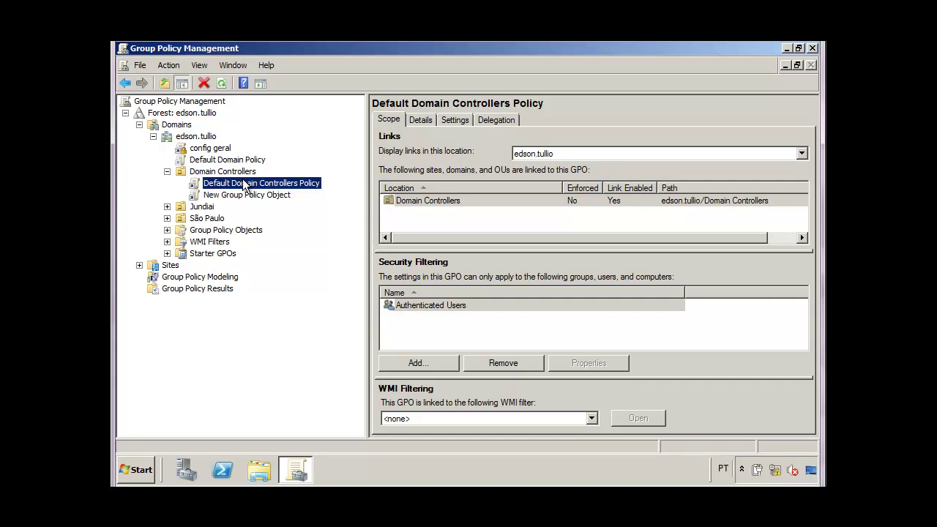
Step: Review the commands available for the domain and list all policies in its Group Policy Objects container
click(203, 139)
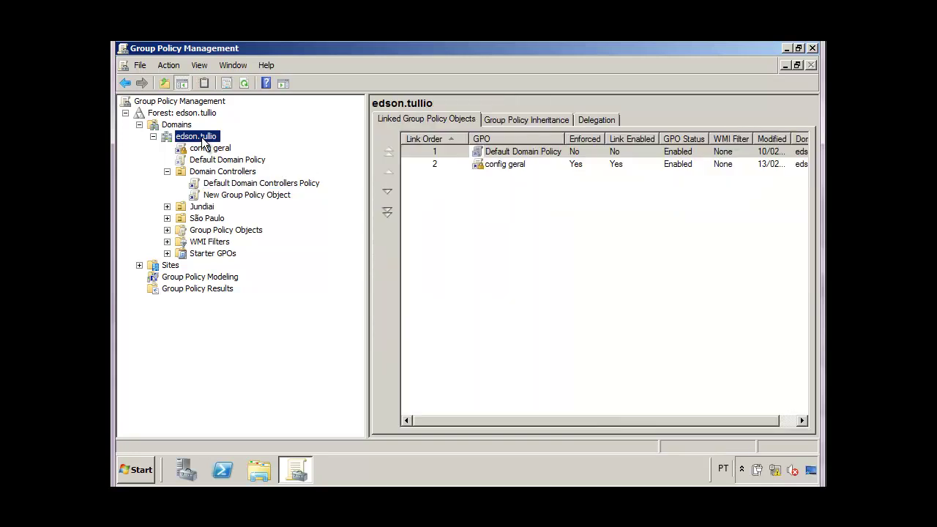
right_click(205, 143)
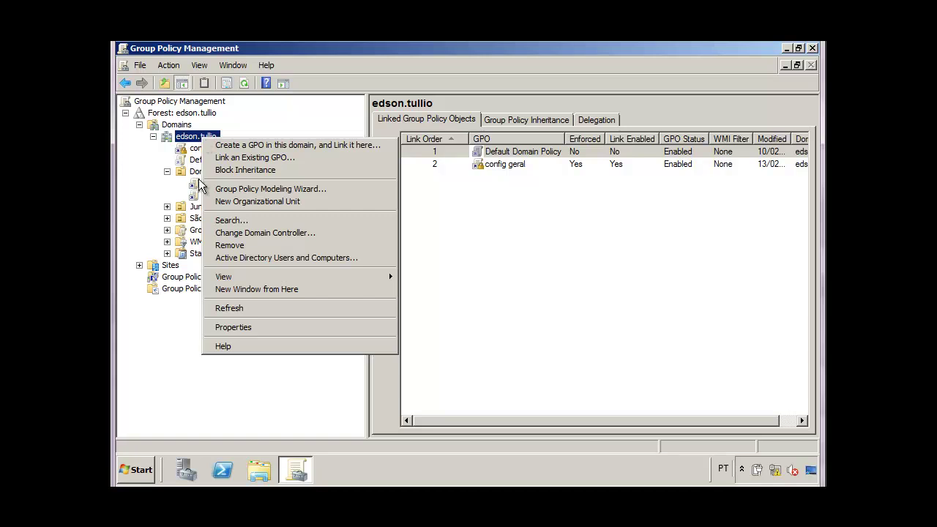
click(198, 231)
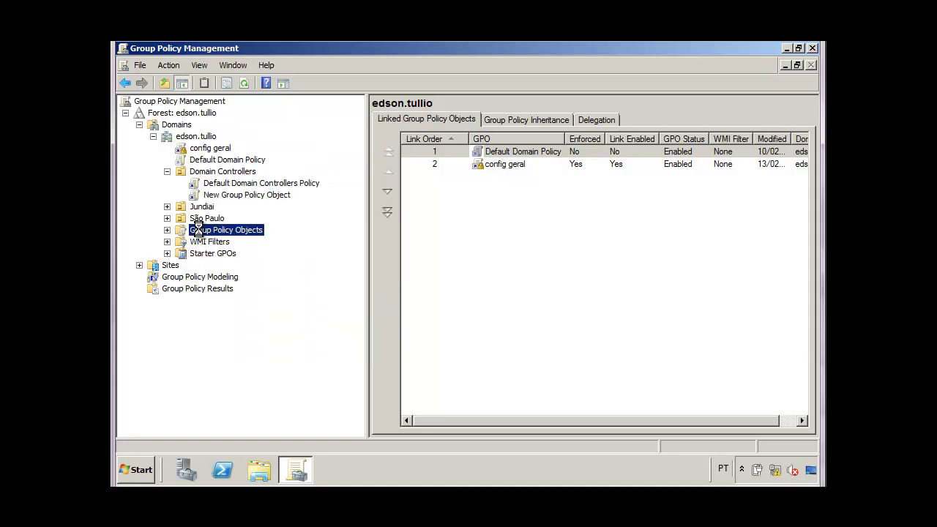
click(167, 230)
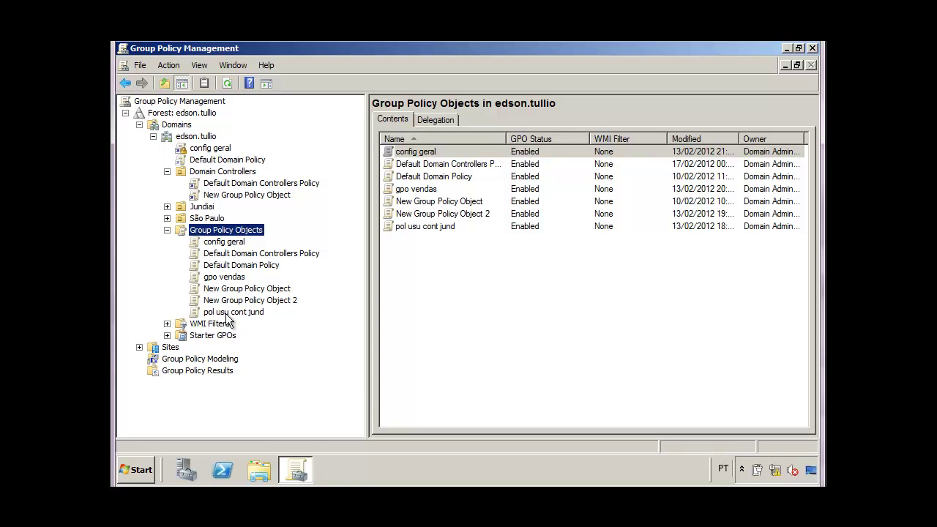
Step: Create an unlinked GPO named Padrao in the Group Policy Objects container, without a source starter GPO
right_click(230, 237)
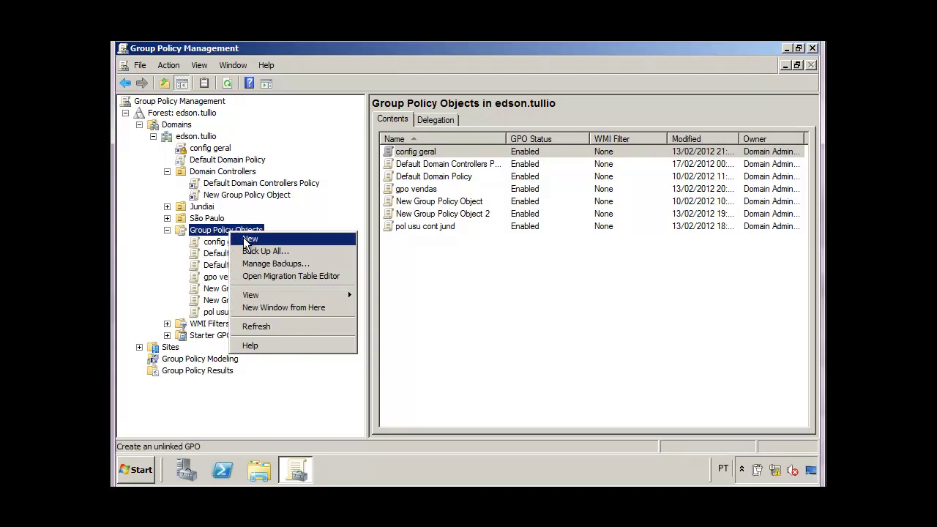
click(245, 239)
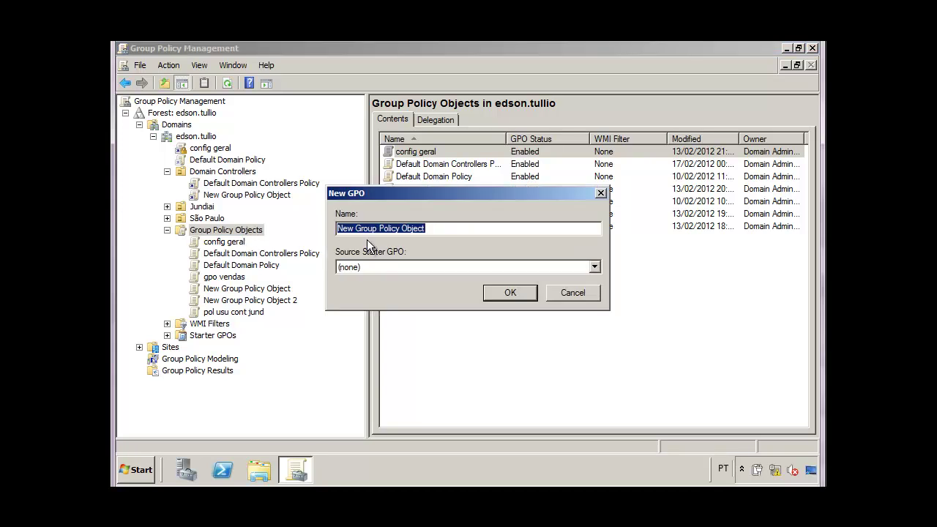
text(Padrao)
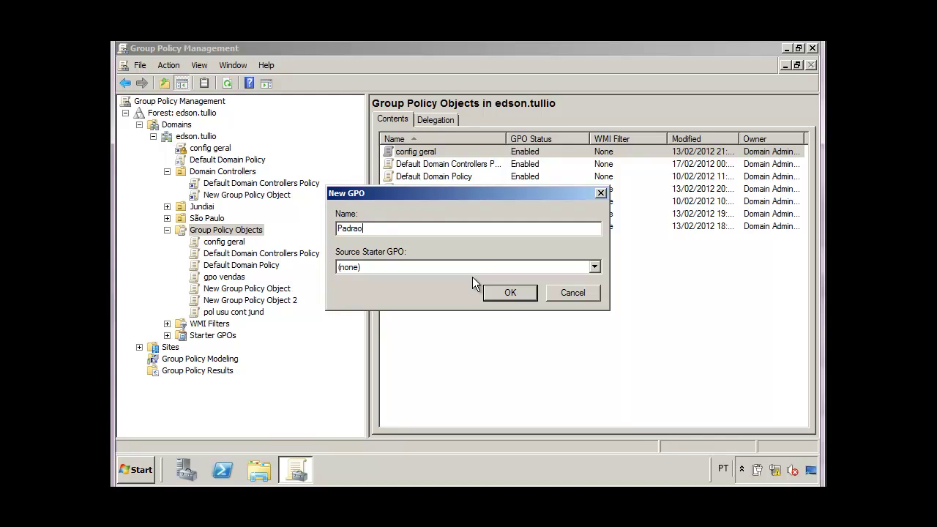
click(497, 295)
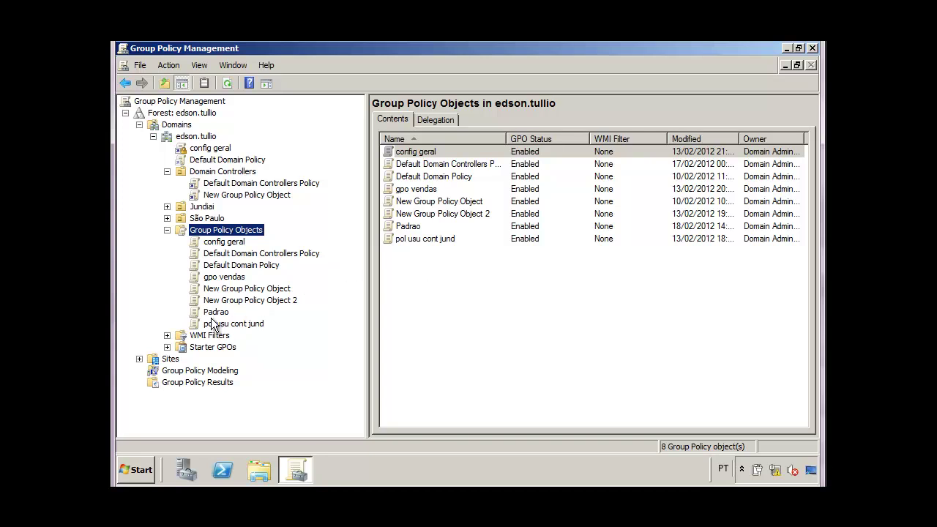
Step: Open the Padrao GPO for editing in the Group Policy Management Editor
click(215, 313)
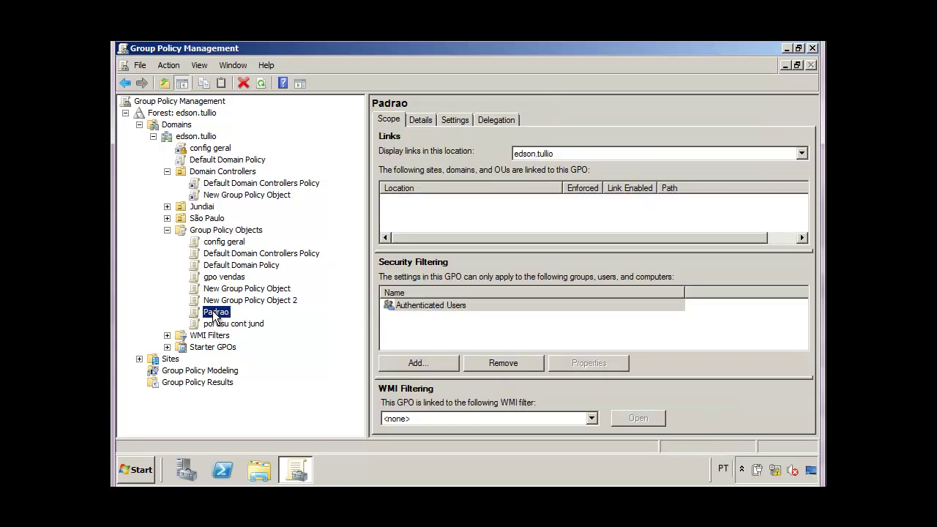
right_click(214, 314)
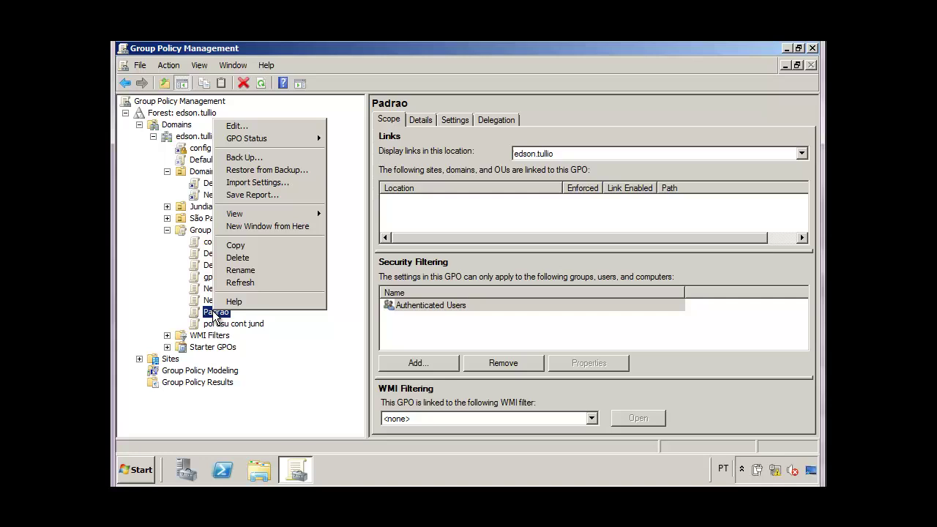
click(267, 126)
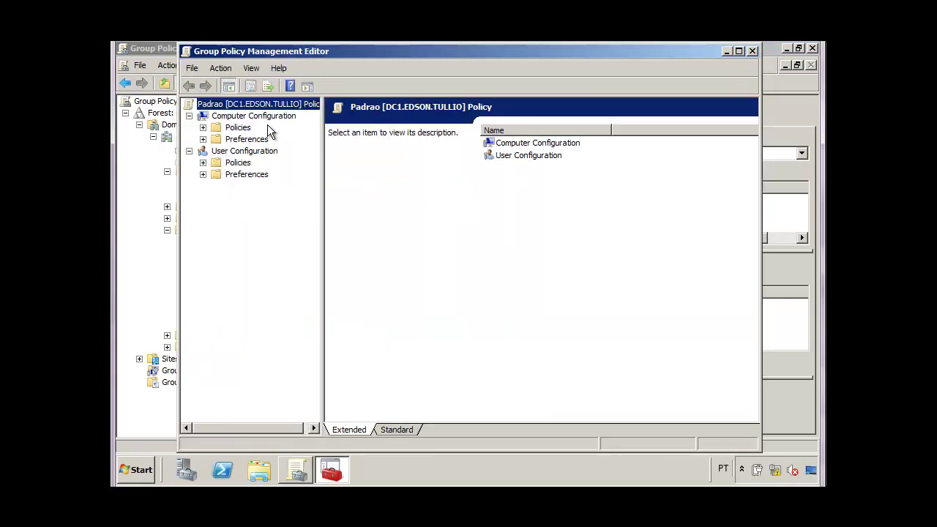
Step: Arrange the policy editor as a floating window over the console and widen its tree pane to fit the full policy name
click(738, 52)
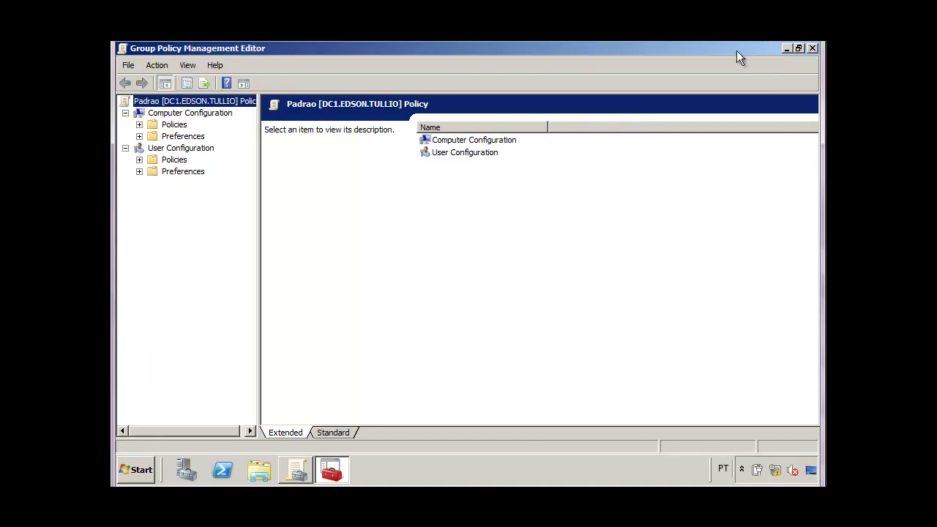
double_click(233, 48)
drag(232, 48, 193, 109)
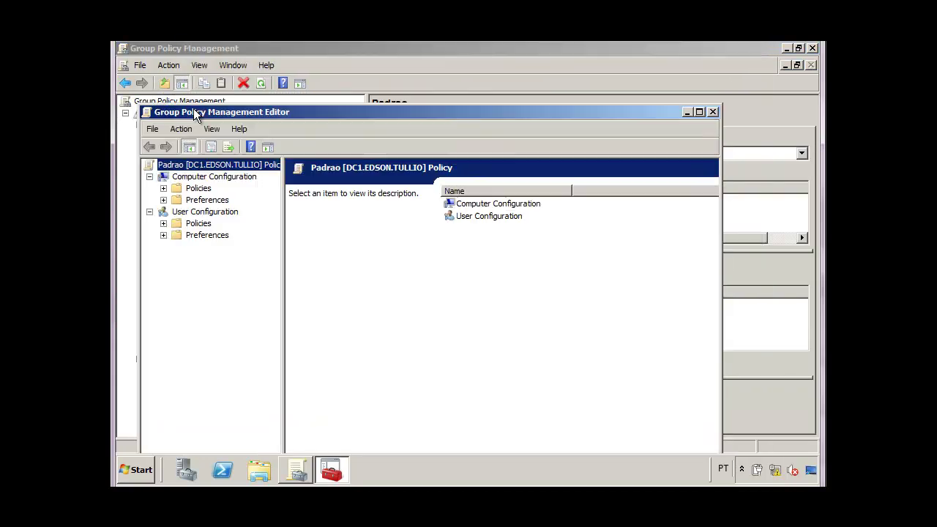
click(183, 52)
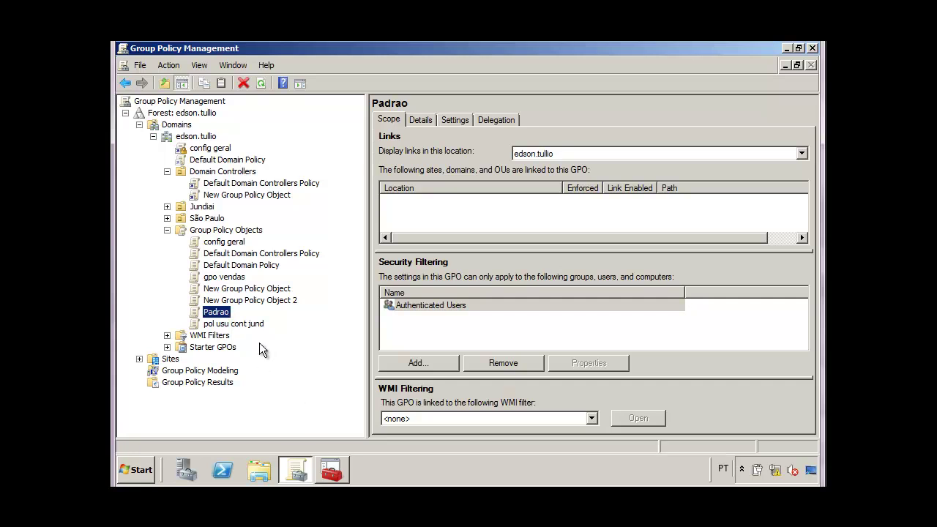
click(331, 470)
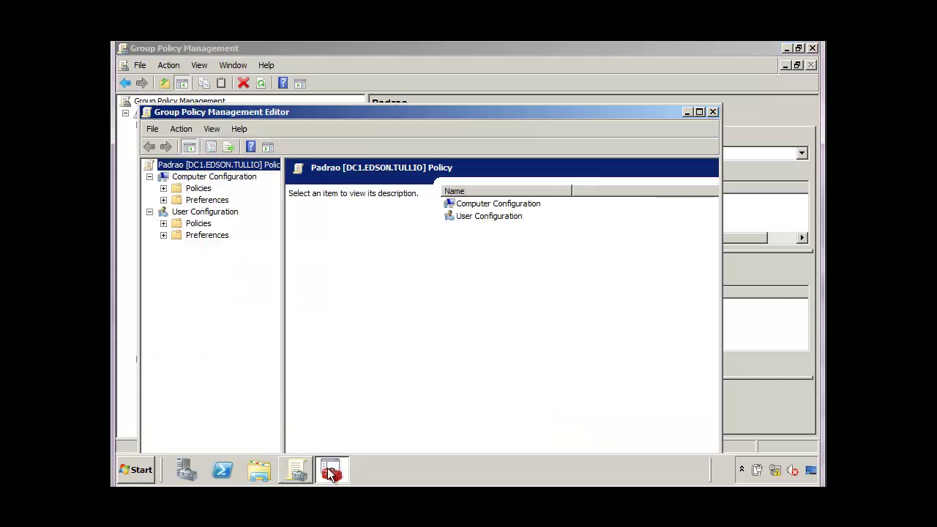
drag(264, 108, 247, 52)
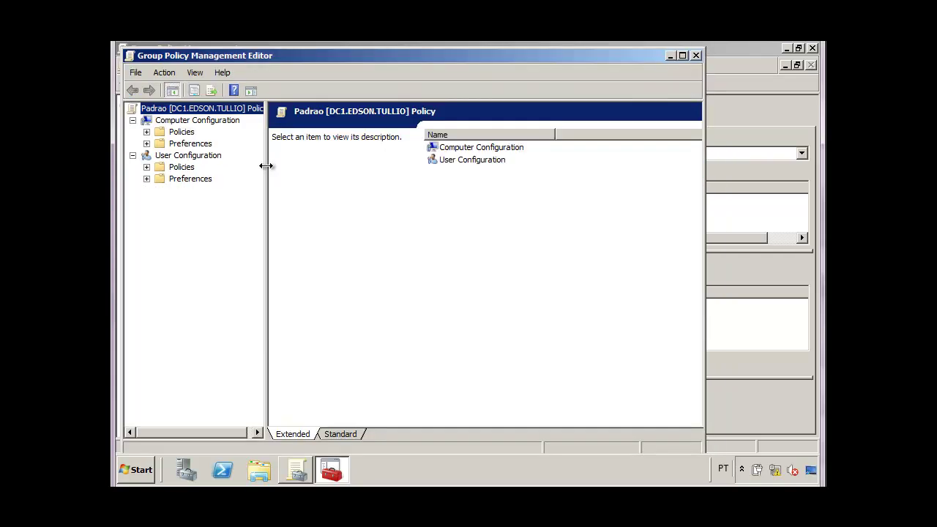
drag(267, 165, 293, 166)
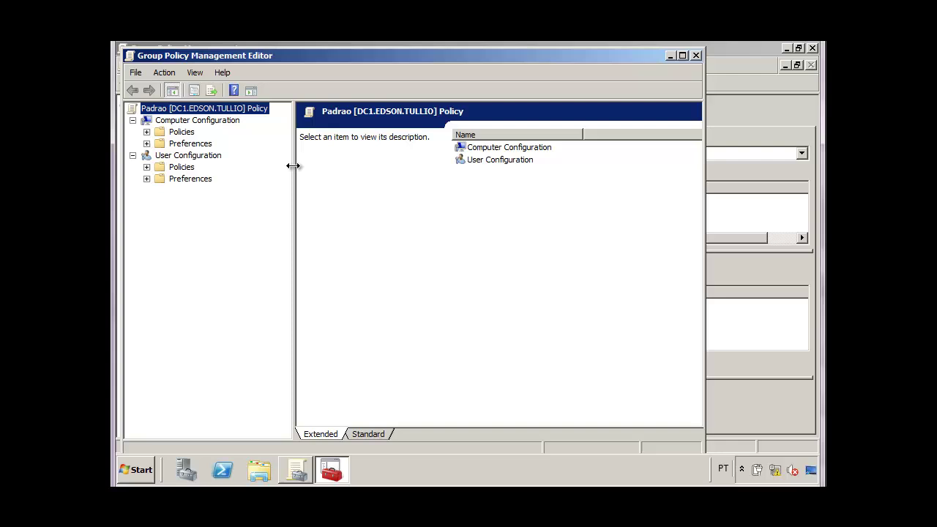
Step: Compare the contents of the Computer Configuration and User Configuration nodes of the Padrao policy
click(213, 120)
click(199, 158)
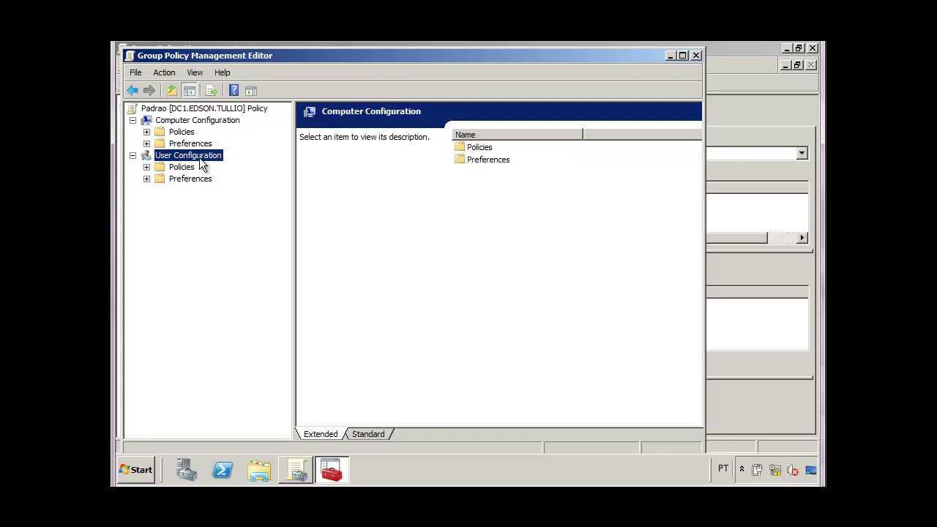
click(168, 121)
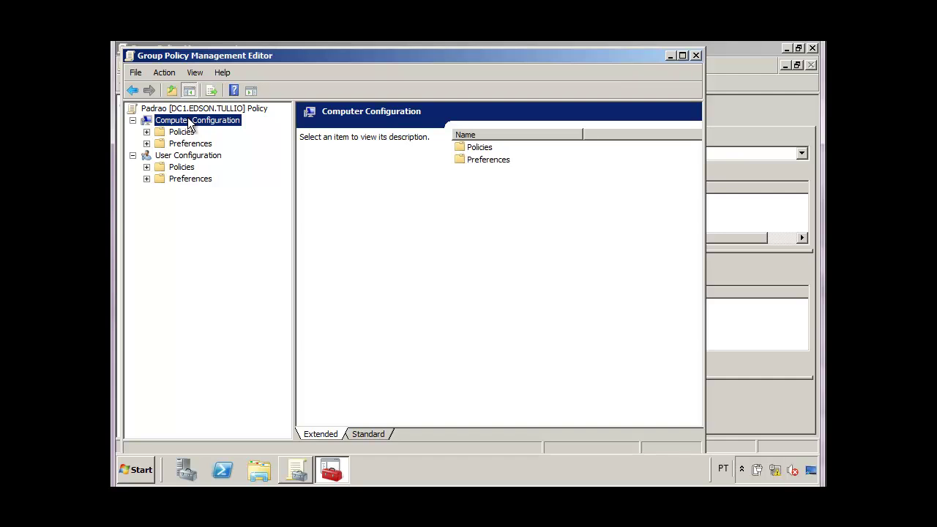
click(178, 157)
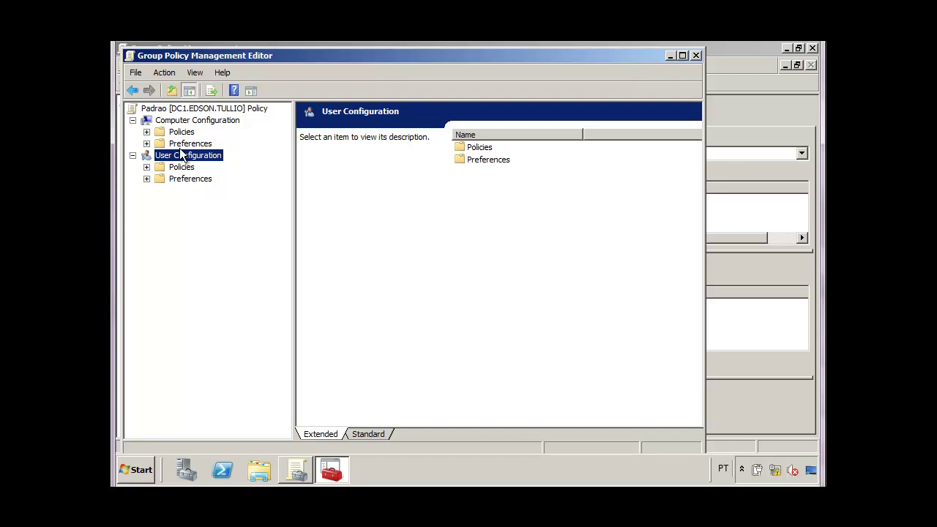
click(199, 122)
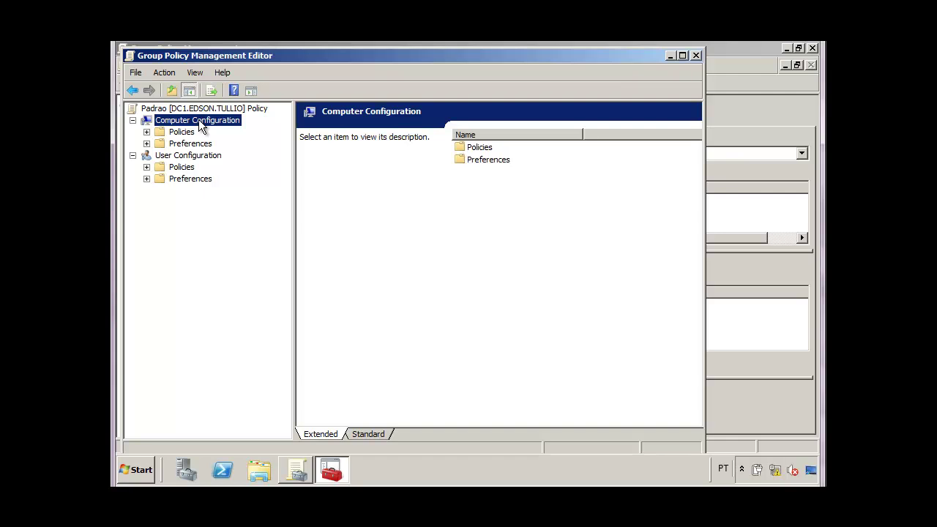
click(188, 160)
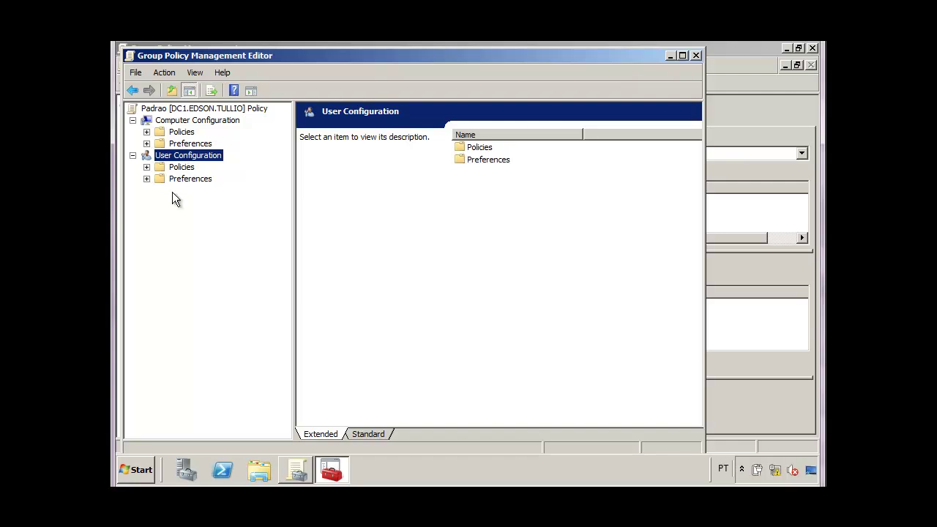
Step: Expand the Policies folders under both Computer Configuration and User Configuration to examine their setting categories
click(147, 131)
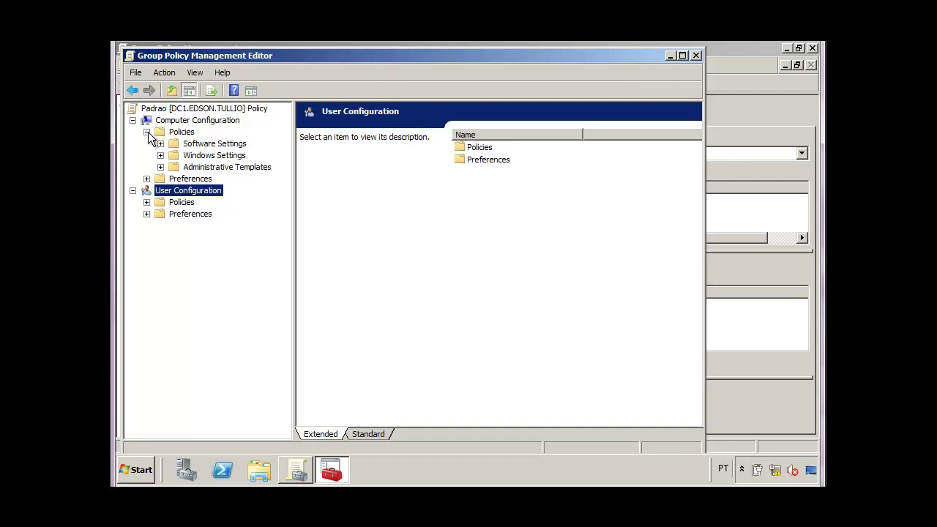
click(147, 202)
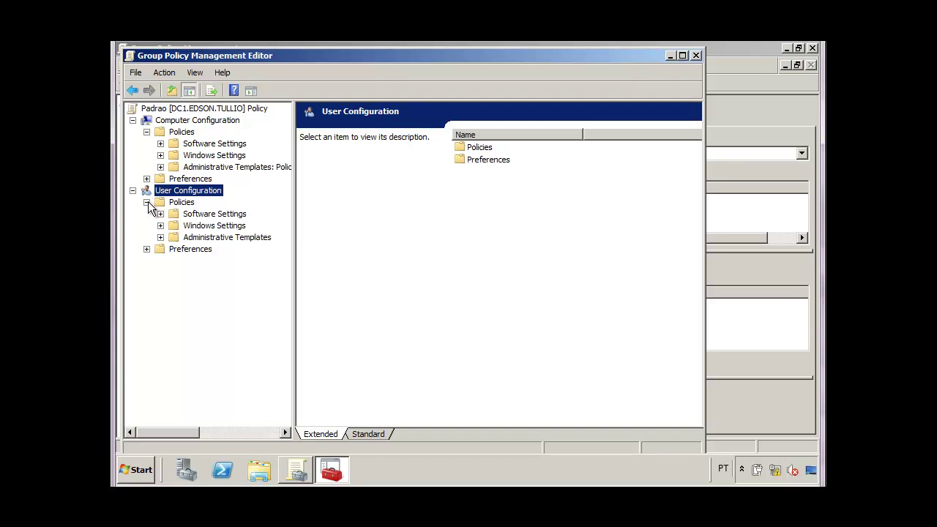
click(200, 123)
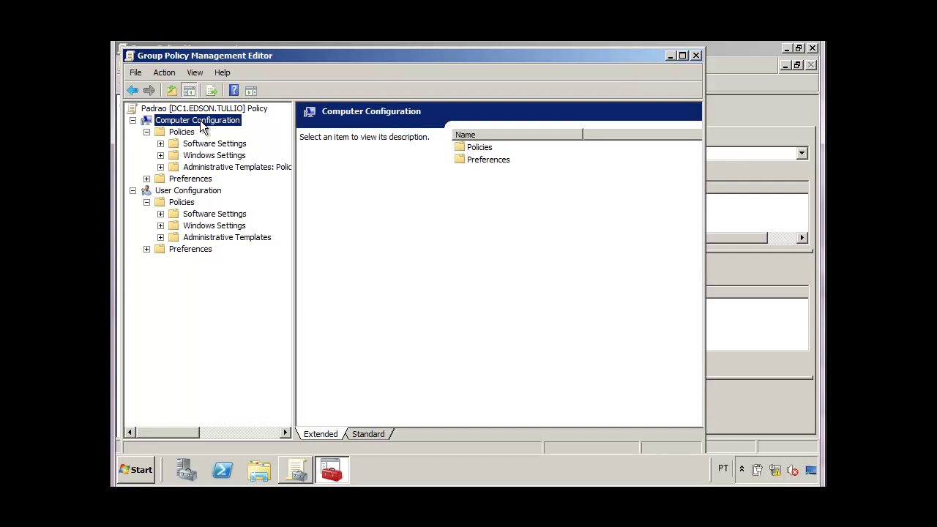
click(192, 194)
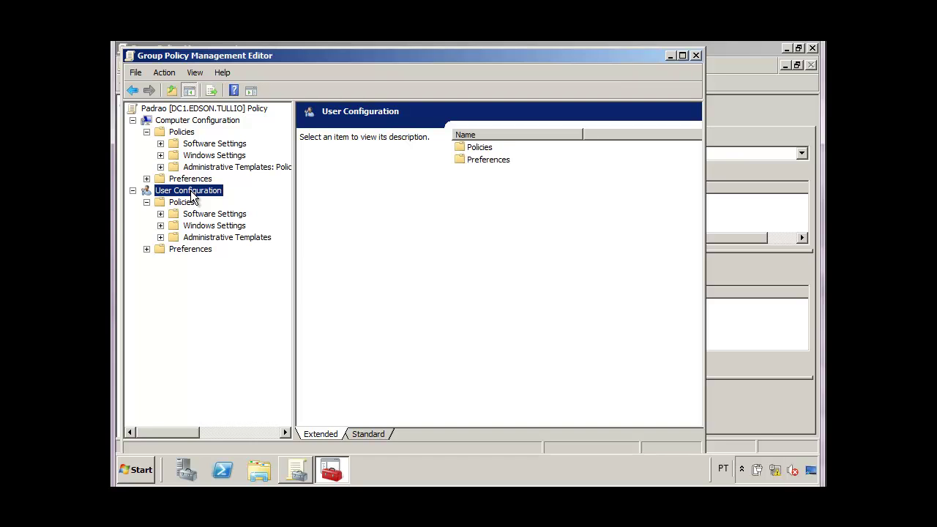
Step: Expand Windows Settings under both Computer Configuration and User Configuration to compare their contents
click(196, 121)
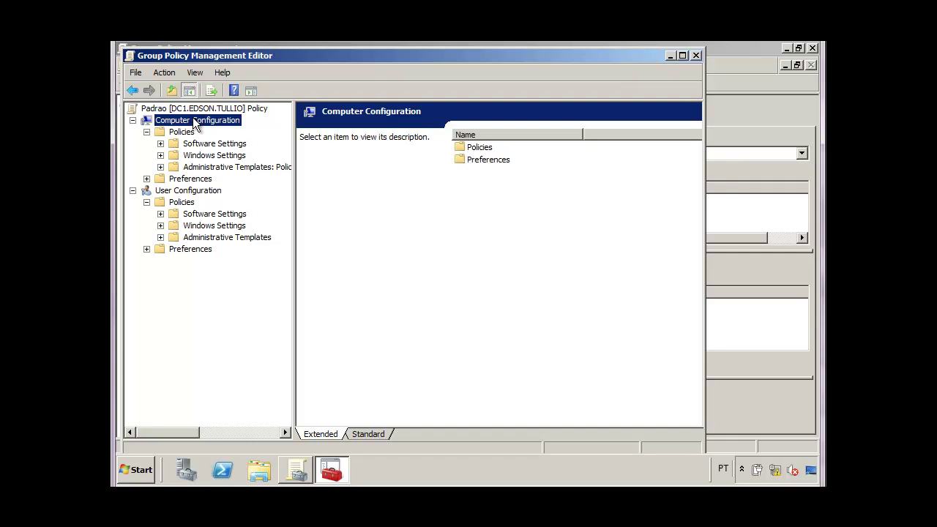
click(181, 192)
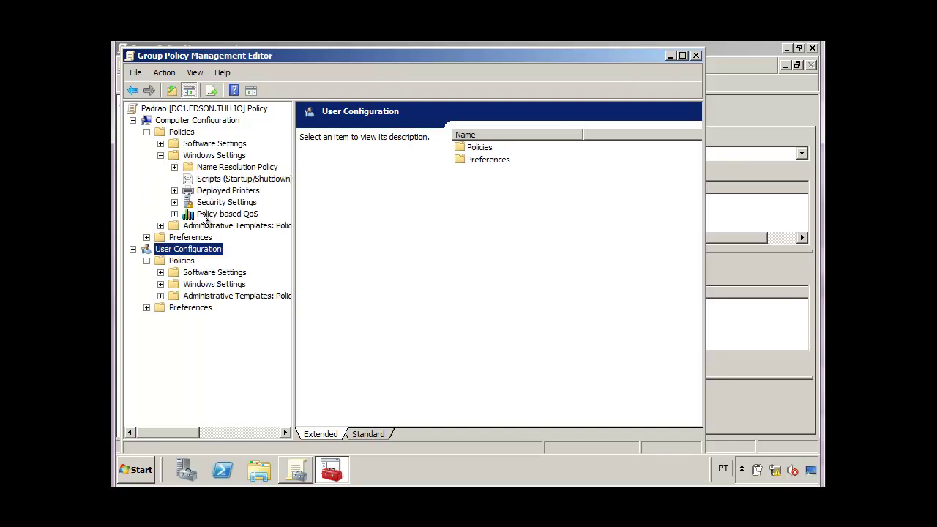
click(161, 284)
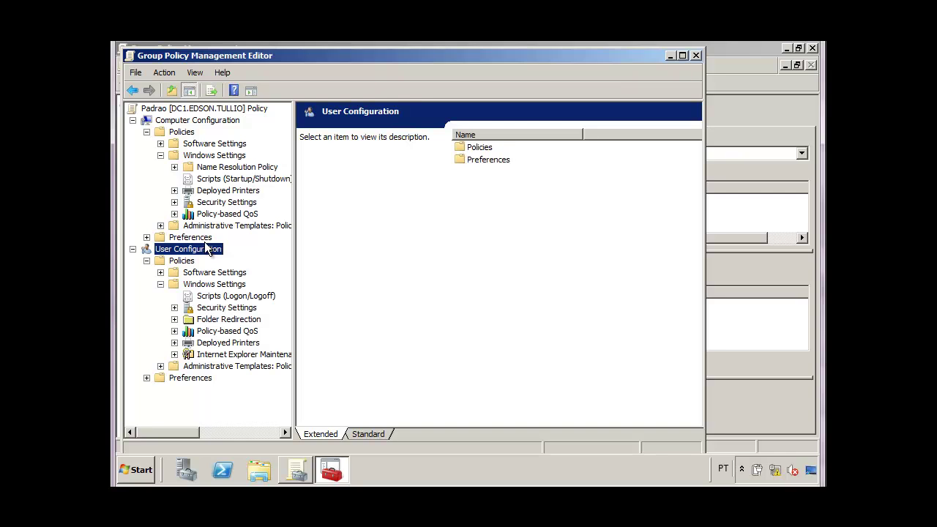
Step: Collapse the Windows Settings folders and expand Administrative Templates under both Computer Configuration and User Configuration to compare their categories
click(161, 225)
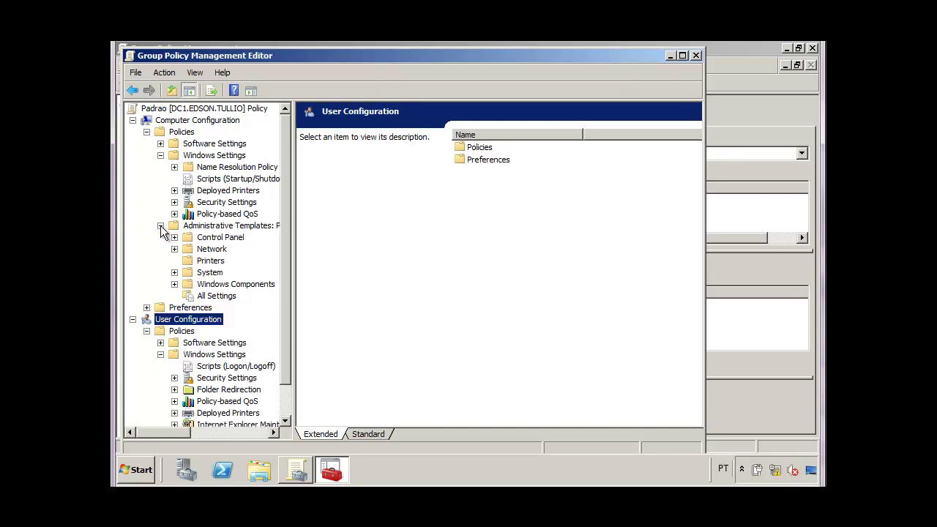
click(160, 155)
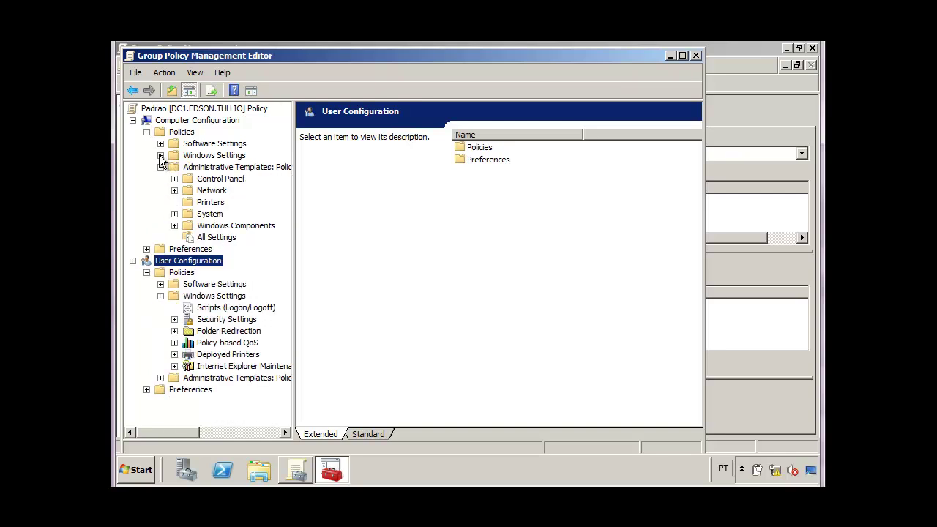
click(160, 296)
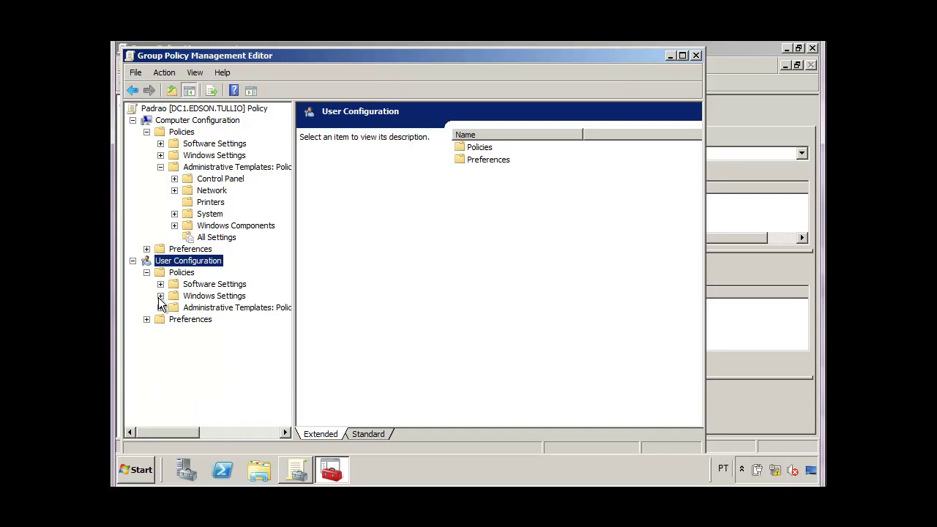
click(160, 307)
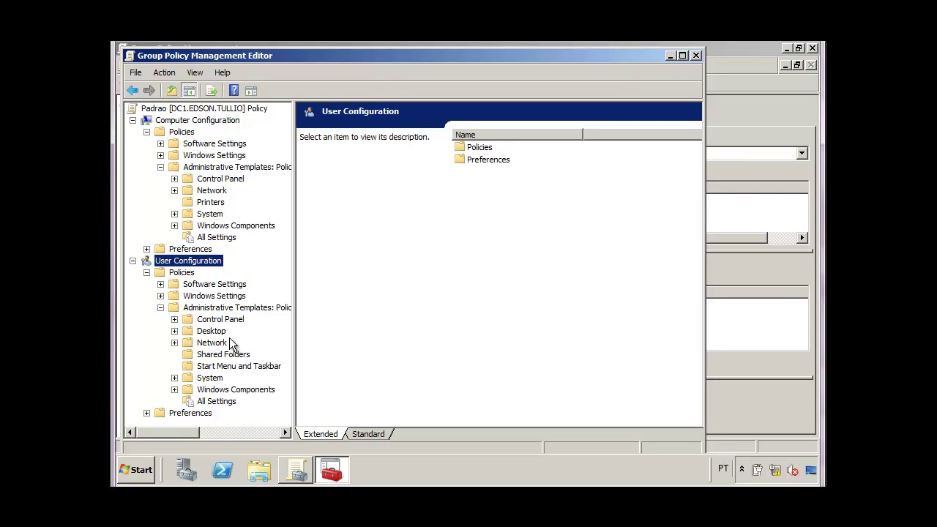
Step: Examine the user-side Start Menu and Taskbar settings in Standard view, along with the Control Panel and Desktop template categories
click(226, 367)
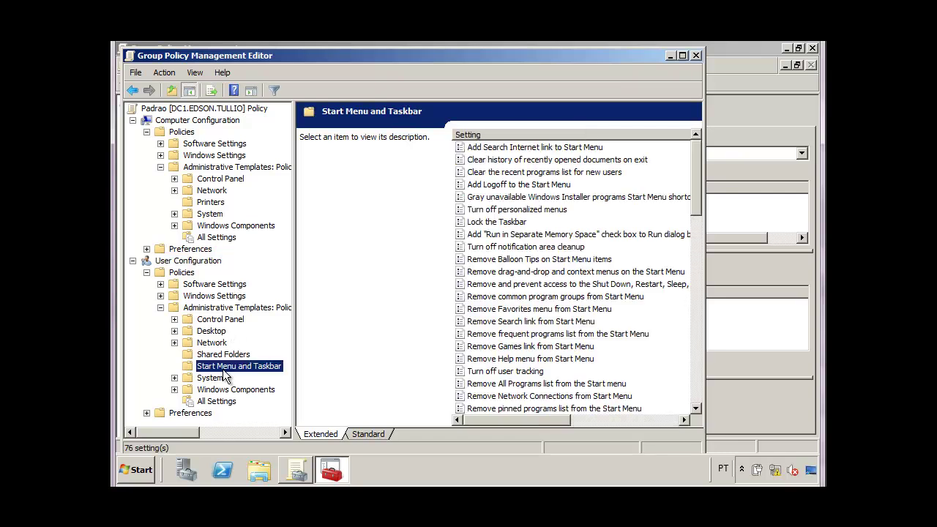
click(367, 435)
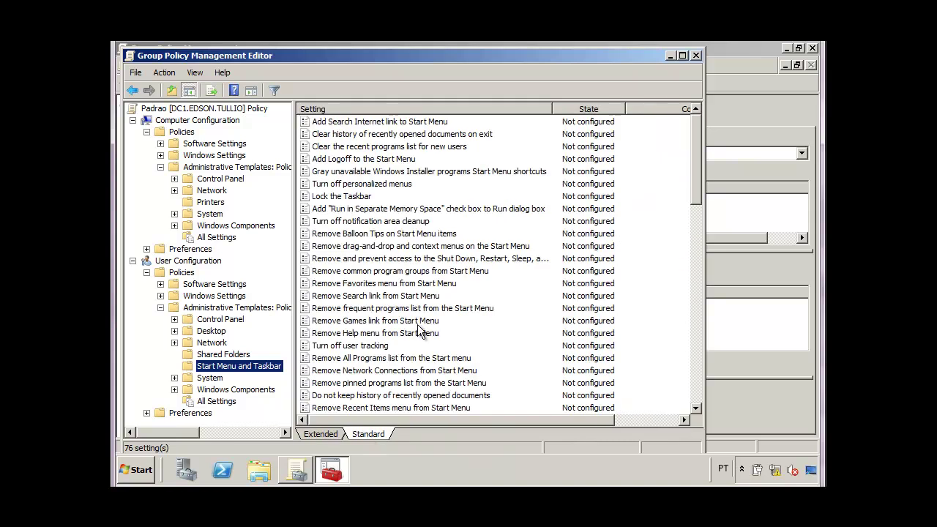
click(222, 321)
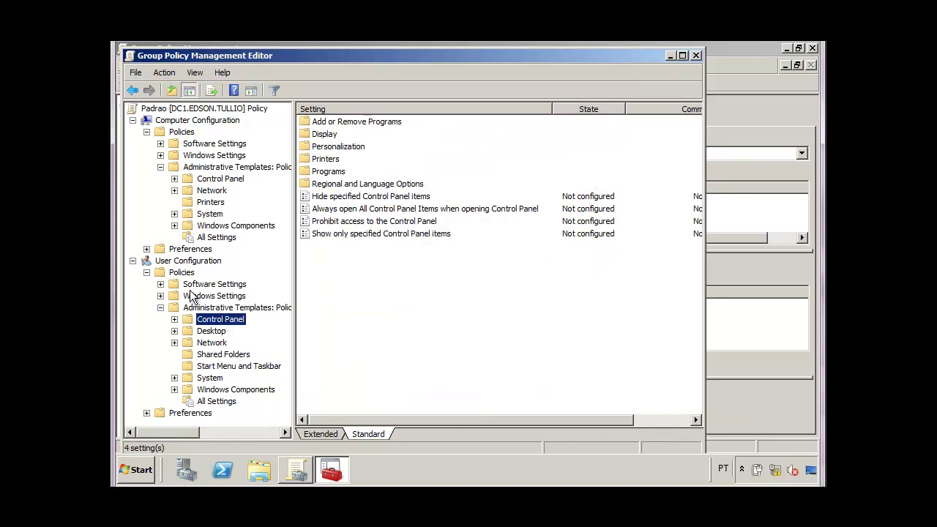
click(174, 319)
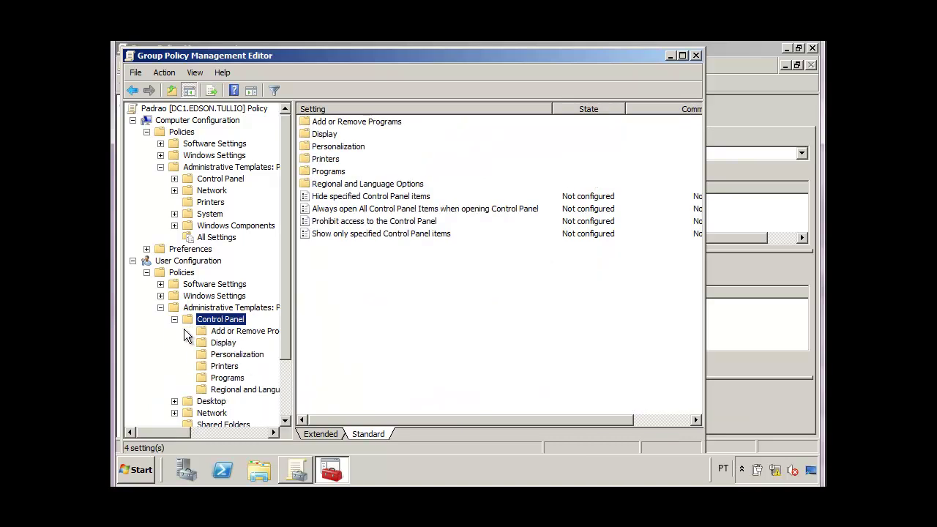
click(174, 319)
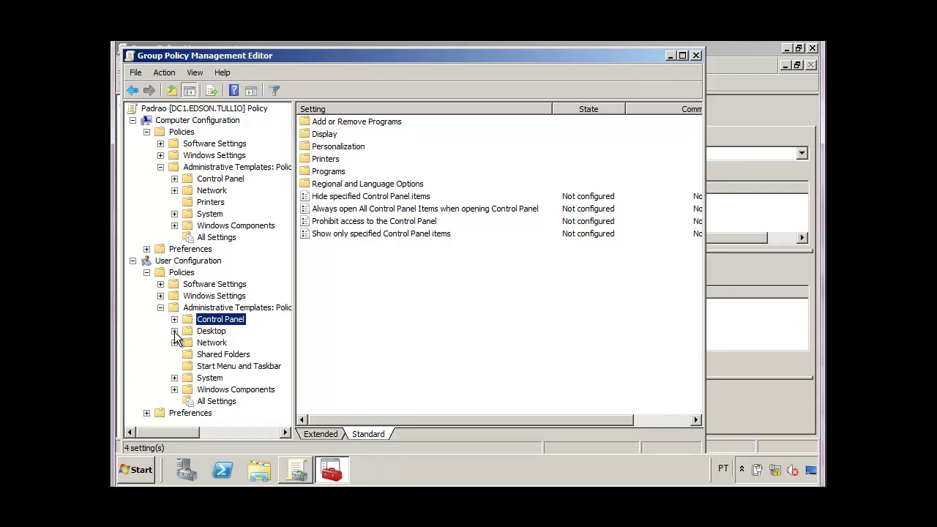
click(175, 331)
click(174, 331)
Step: Collapse both Administrative Templates folders and compare the Policies and Software Settings nodes of the computer and user branches
click(161, 308)
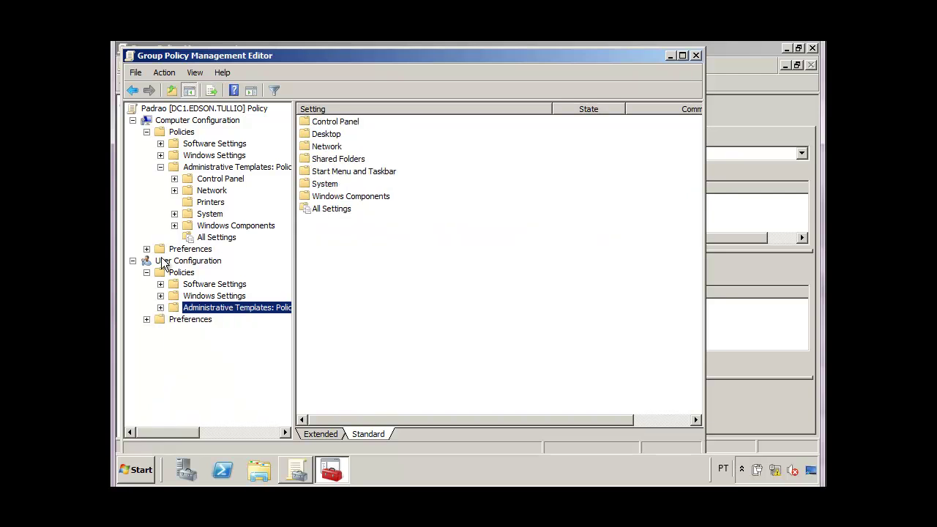
click(161, 167)
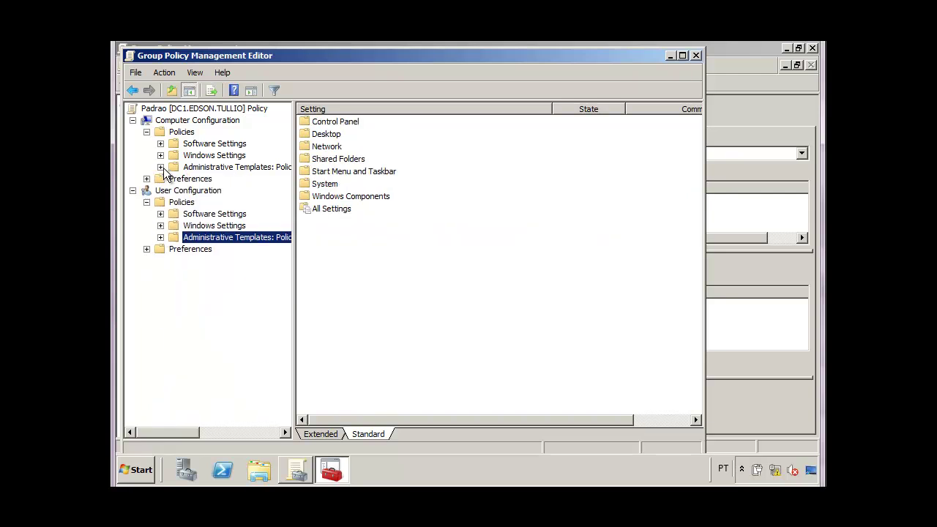
click(184, 134)
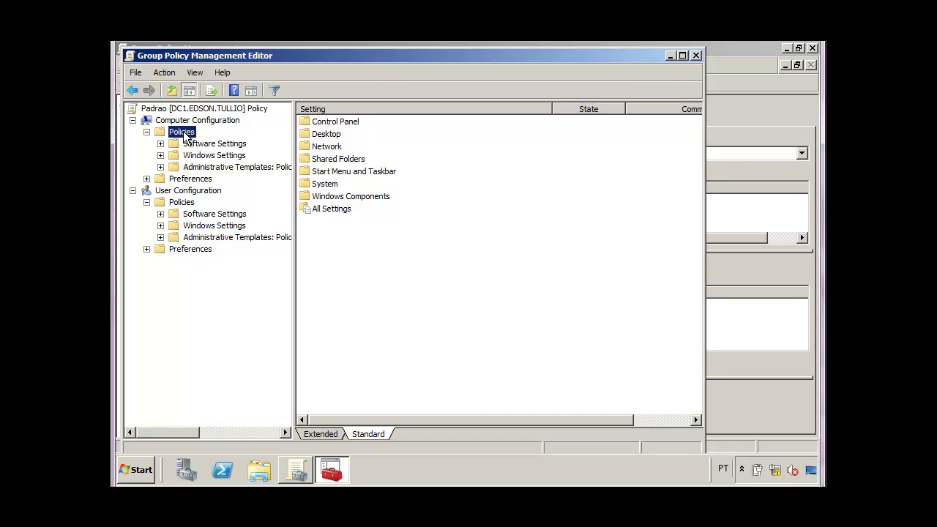
click(183, 203)
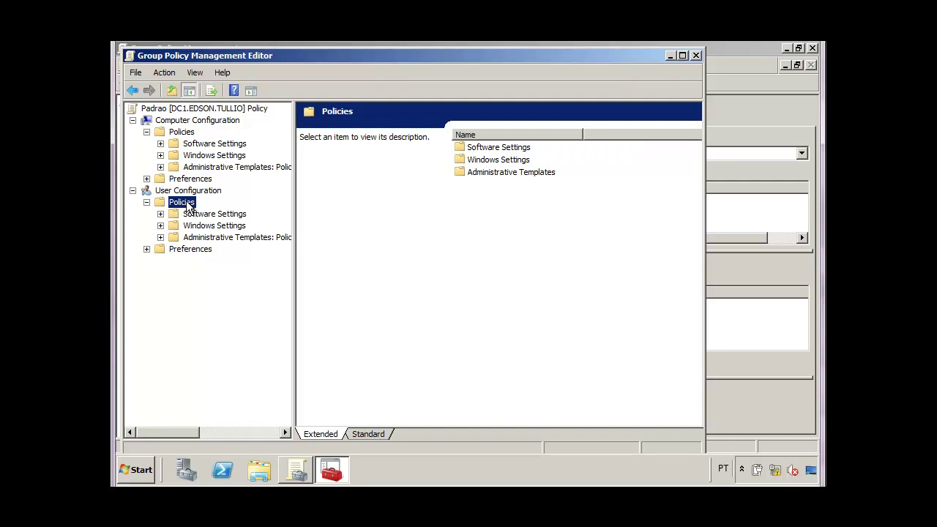
click(228, 217)
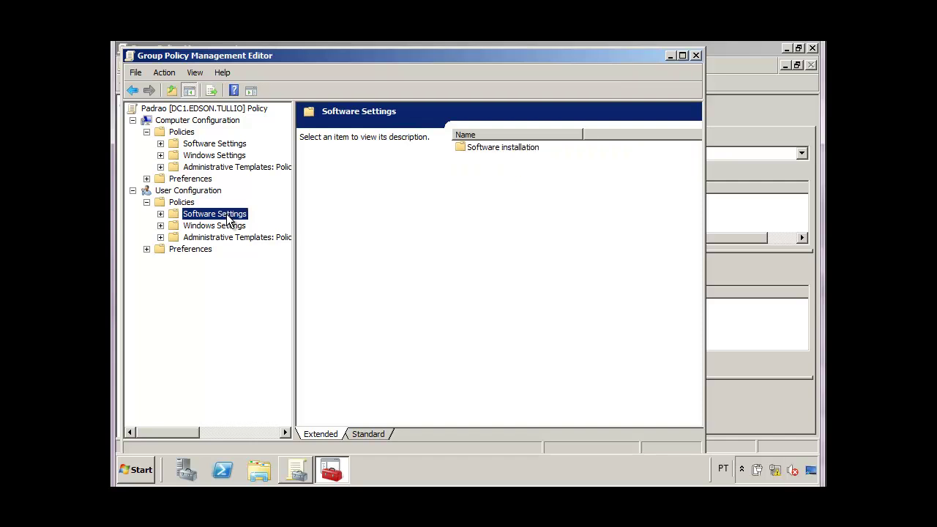
click(208, 145)
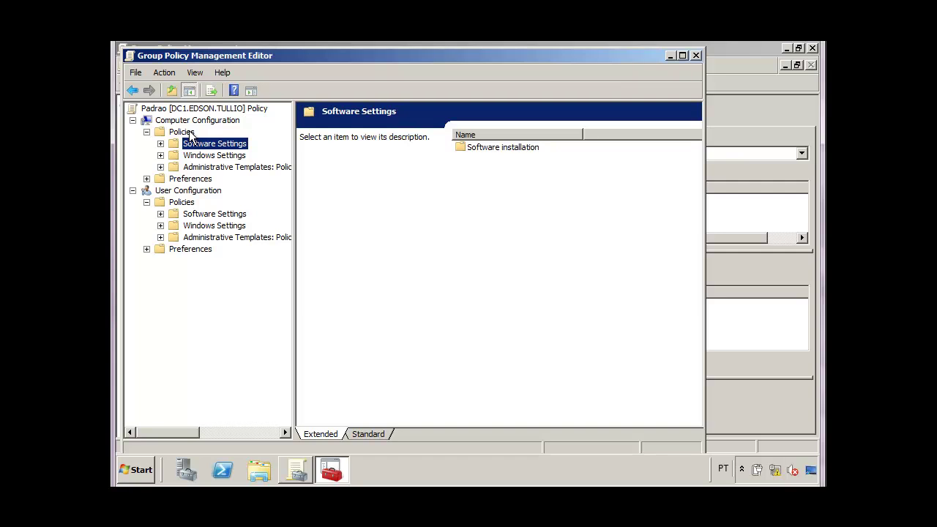
click(186, 134)
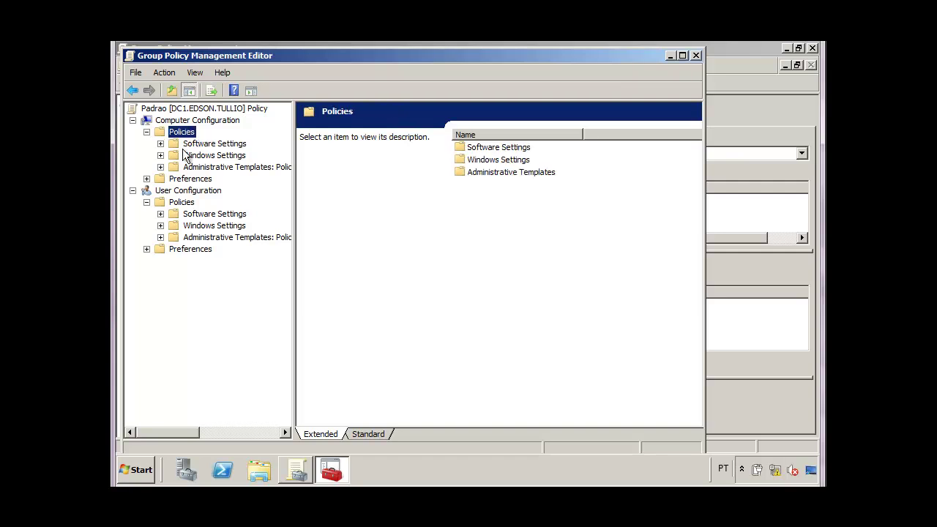
click(183, 193)
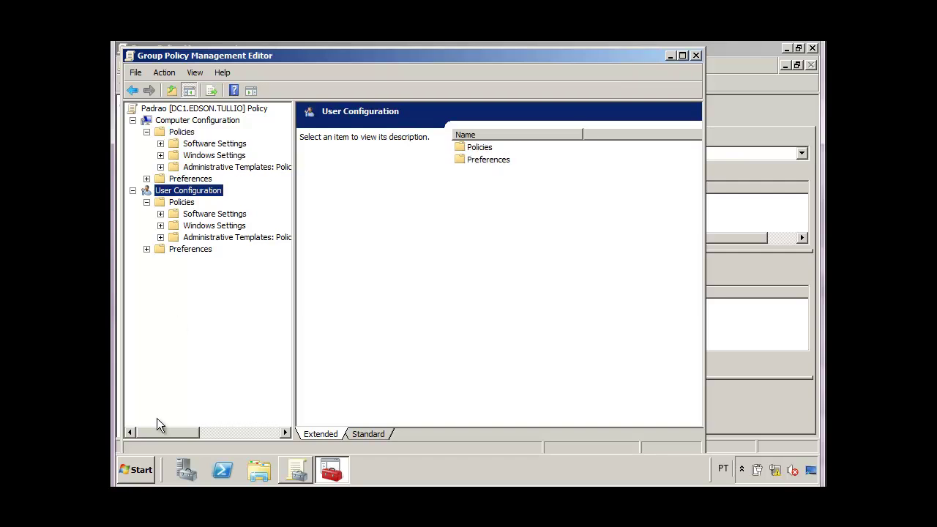
Step: Open a blank Notepad document and write an indented line reading "gpudate" below an empty first line
click(137, 470)
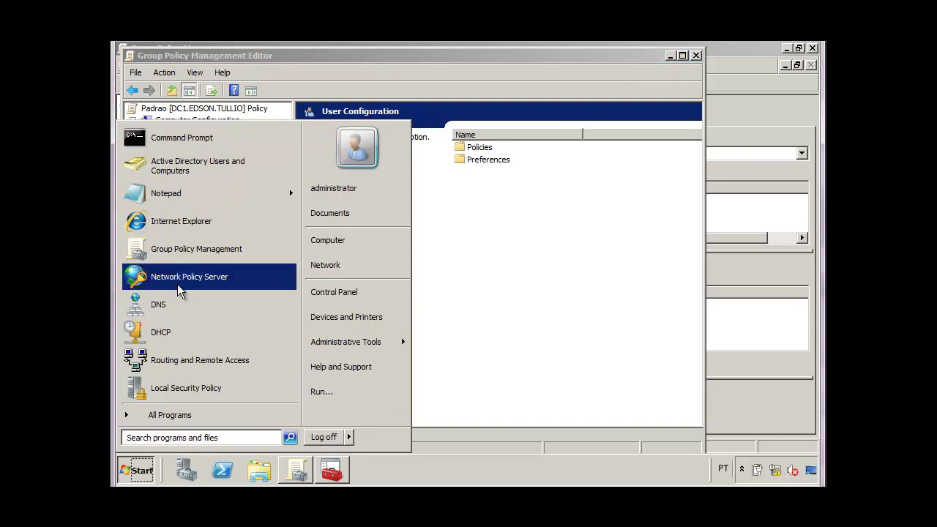
click(218, 195)
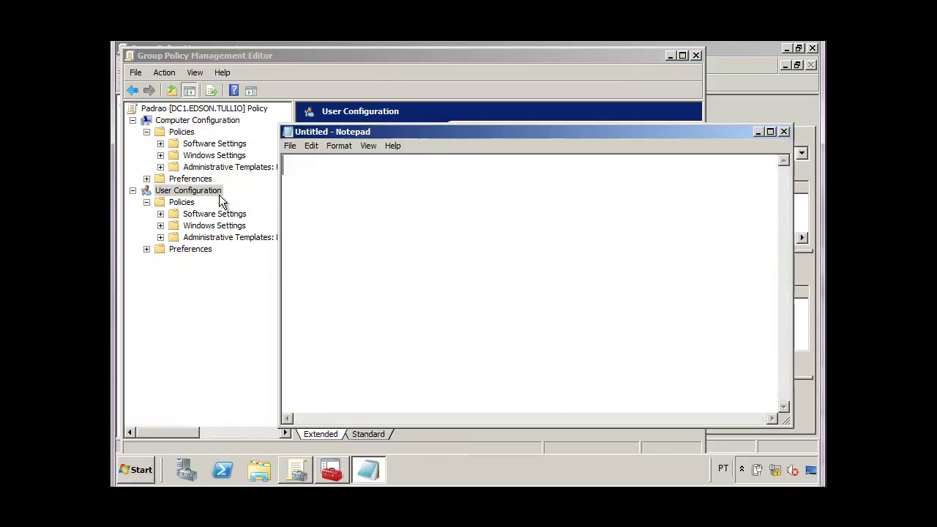
text(gpudate)
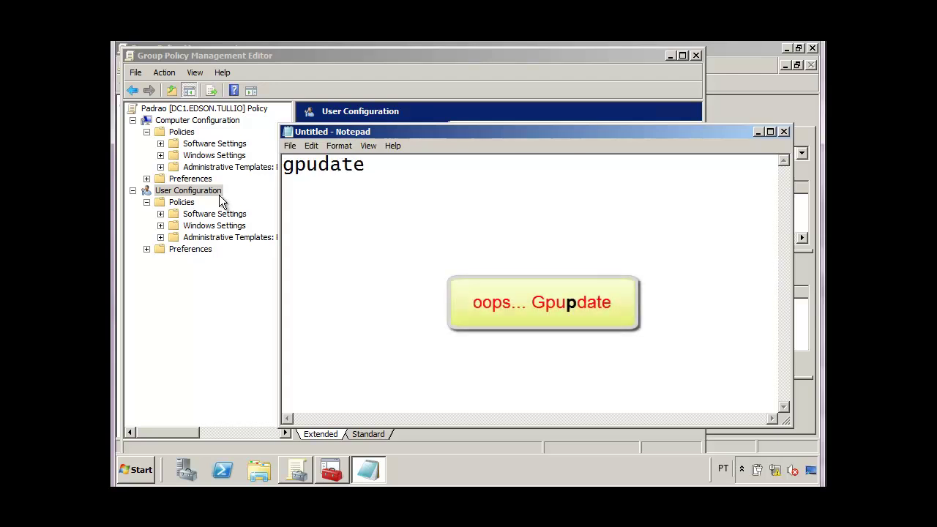
key(Home)
key(Return)
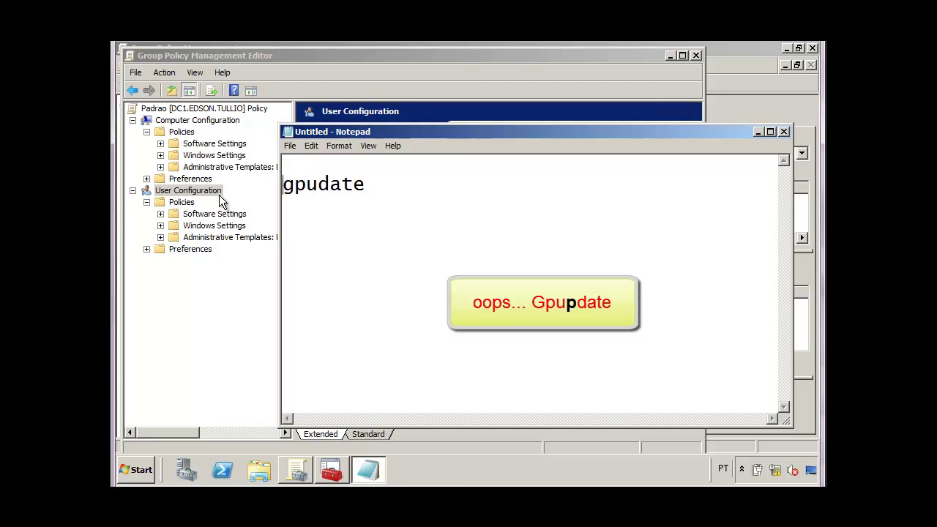
key(Tab)
key(End)
key(Return)
key(Return)
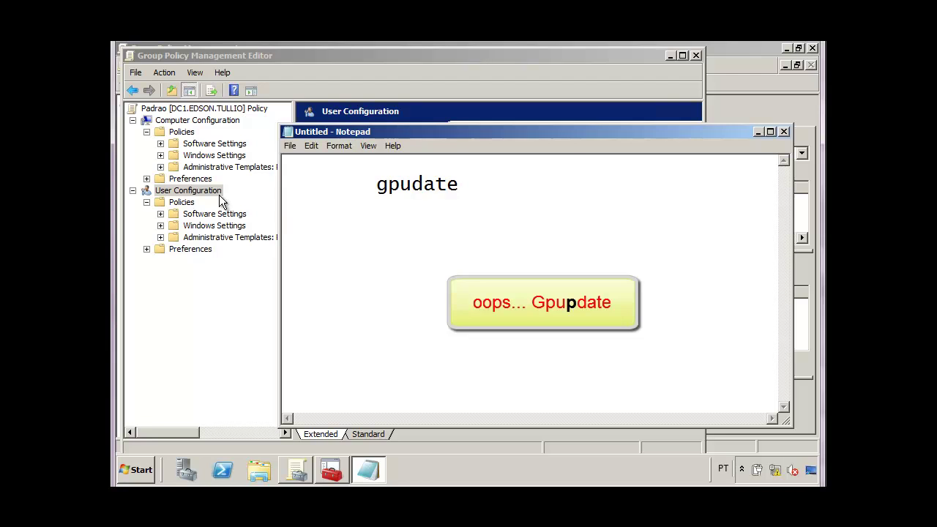
Step: Add a second indented line reading "gpudate /force" to the note, separated by a blank line
text(gpida)
key(BackSpace)
key(BackSpace)
key(BackSpace)
text(ua)
key(BackSpace)
text(date)
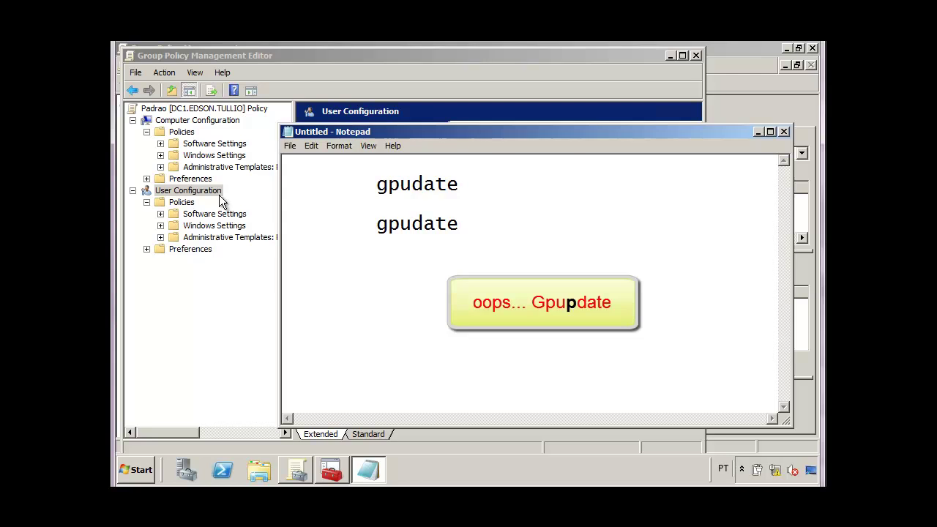
text( /force)
Step: Annotate the plain gpudate line with "<= incremental" and the gpudate /force line with "<= tudo"
key(Up)
key(Up)
key(End)
text(<= )
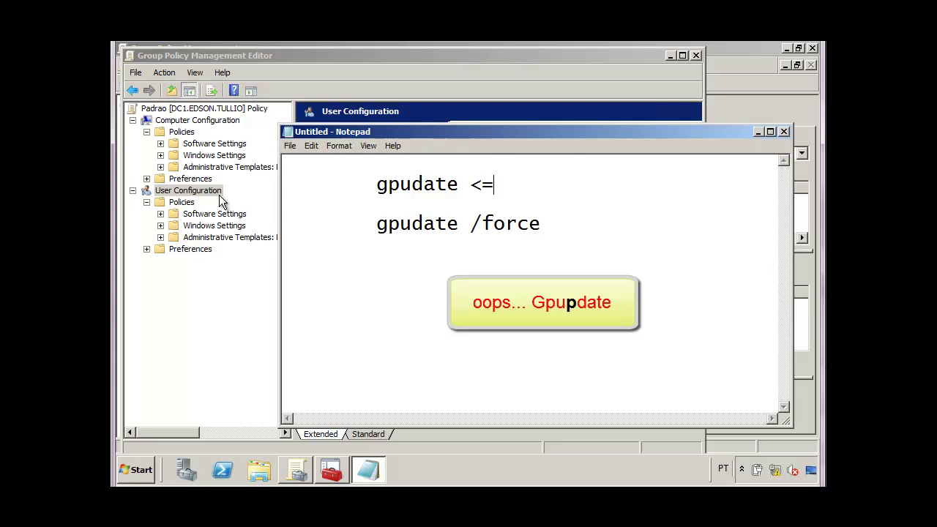
text(incremental)
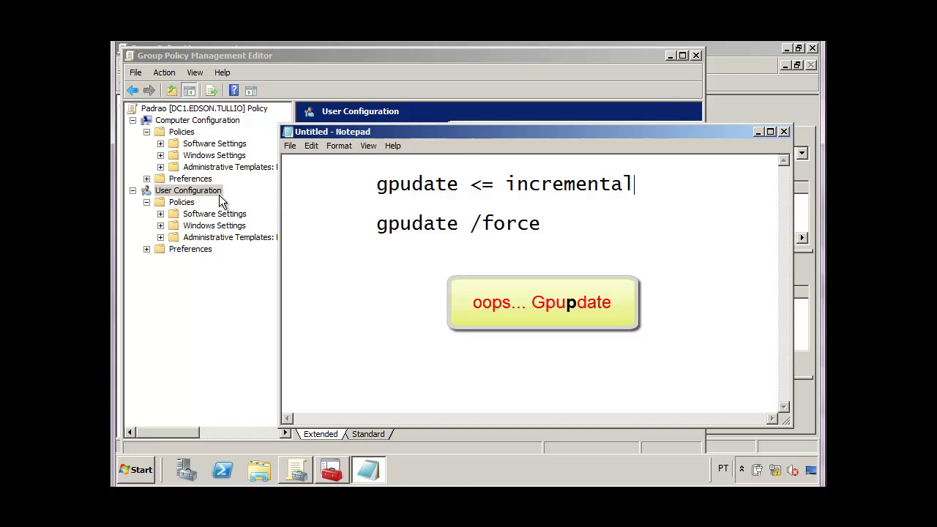
key(Down)
key(Down)
key(End)
key(BackSpace)
text(<= tudo)
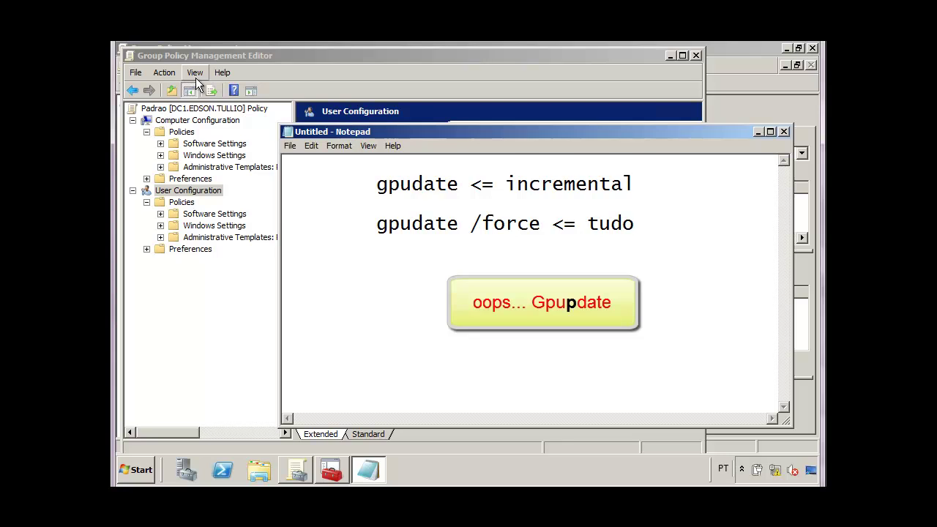
Step: Move the policy editor window aside to uncover the Group Policy Management console's tree, and minimize the Notepad note
click(231, 58)
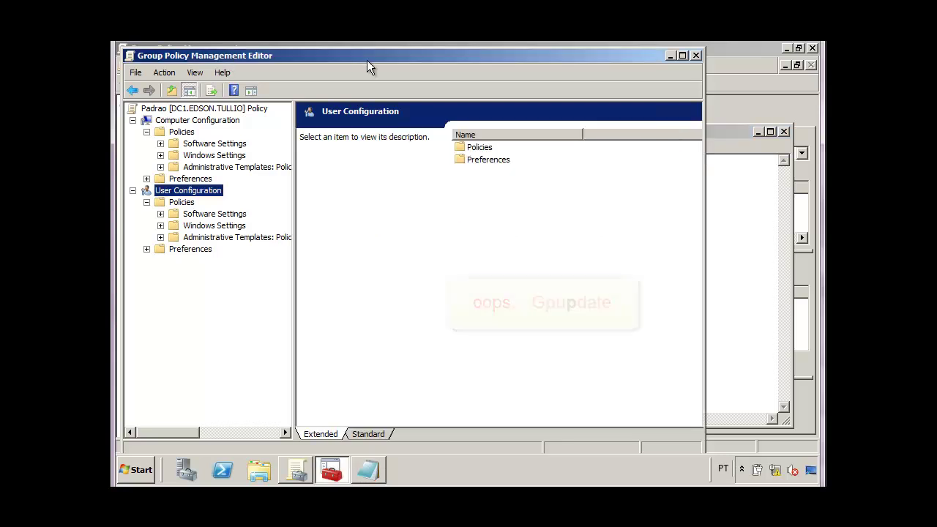
drag(471, 57, 665, 128)
drag(595, 128, 587, 65)
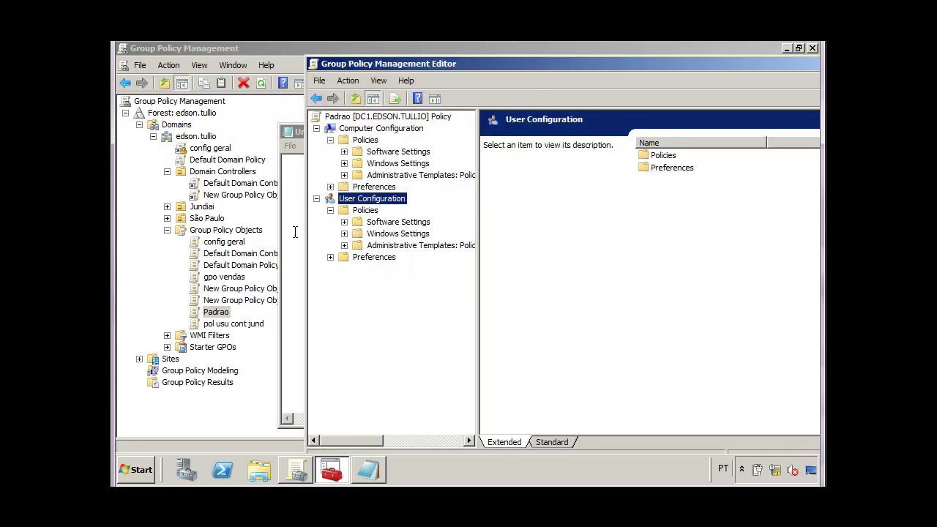
click(296, 232)
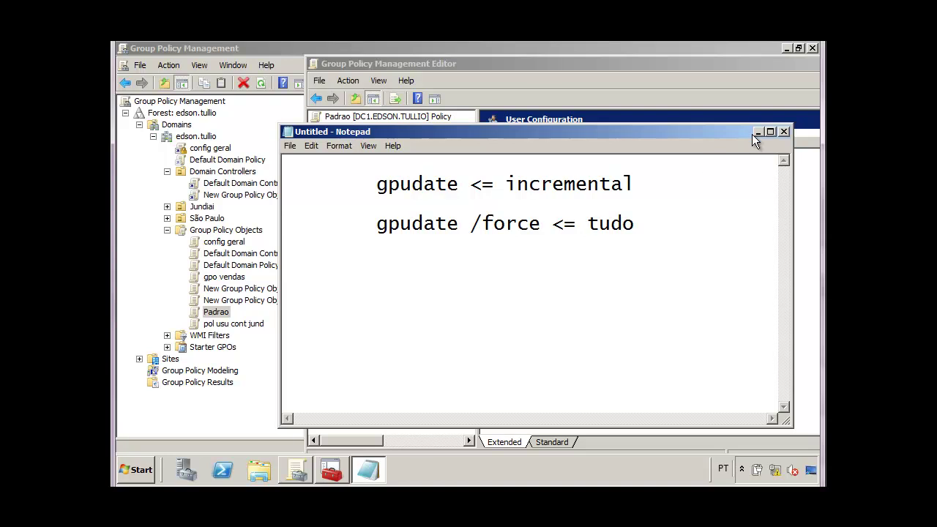
click(758, 132)
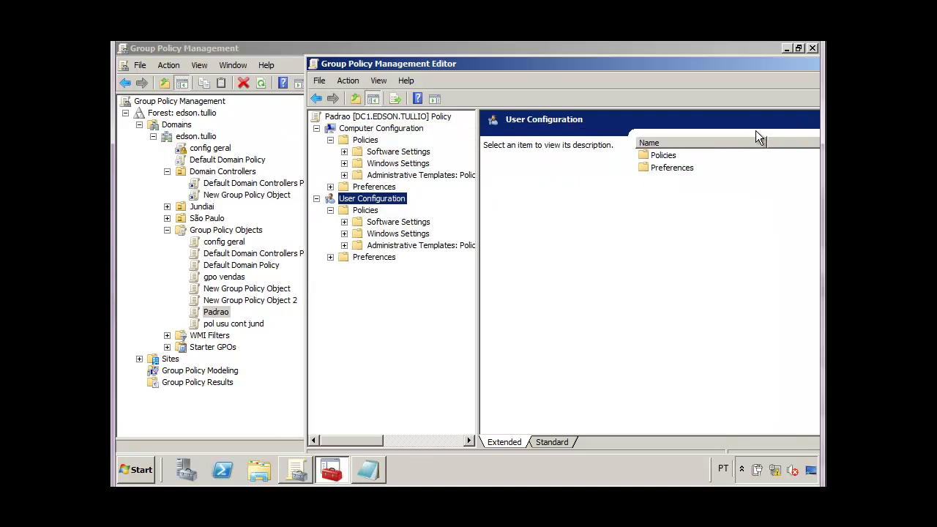
Step: Switch back to the Group Policy Management console and check the actions available for the Default Domain Policy object
right_click(212, 266)
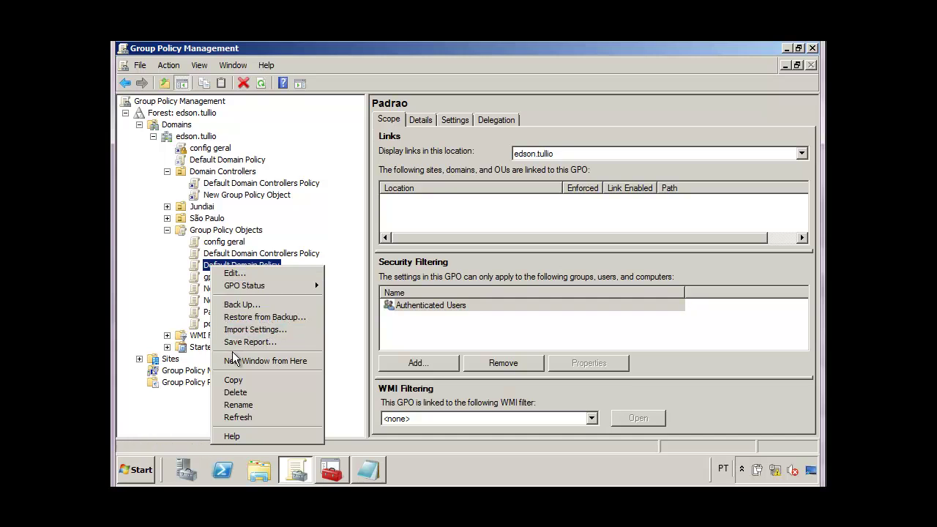
click(169, 289)
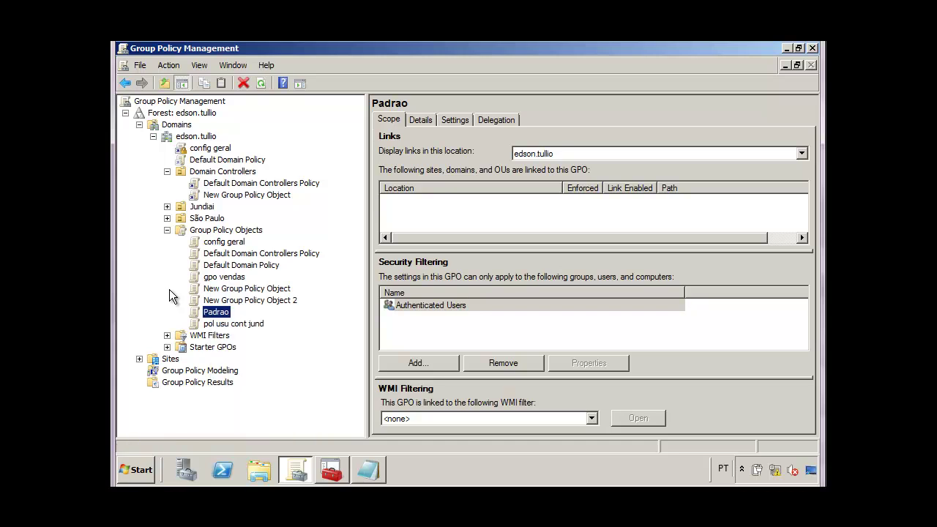
Step: View the scope of New Group Policy Object and Default Domain Controllers Policy, both linked under Domain Controllers
click(215, 196)
click(568, 279)
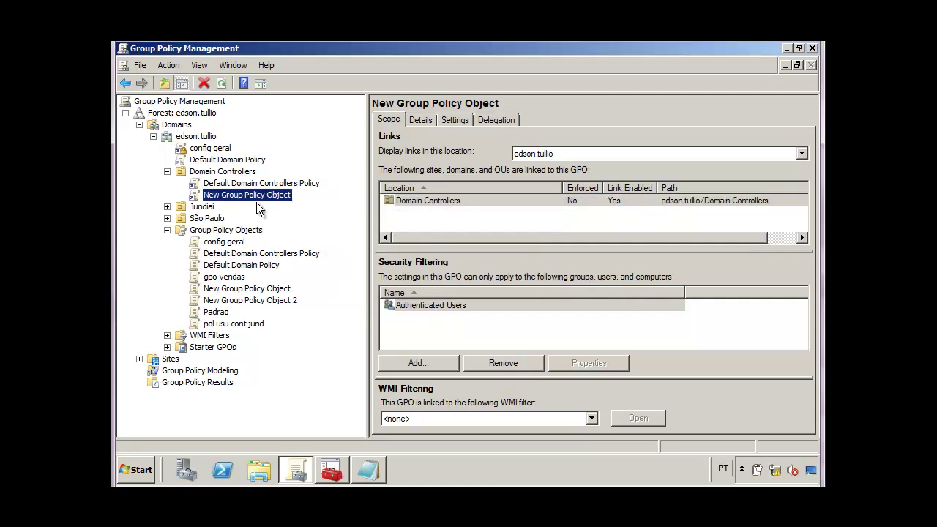
click(196, 189)
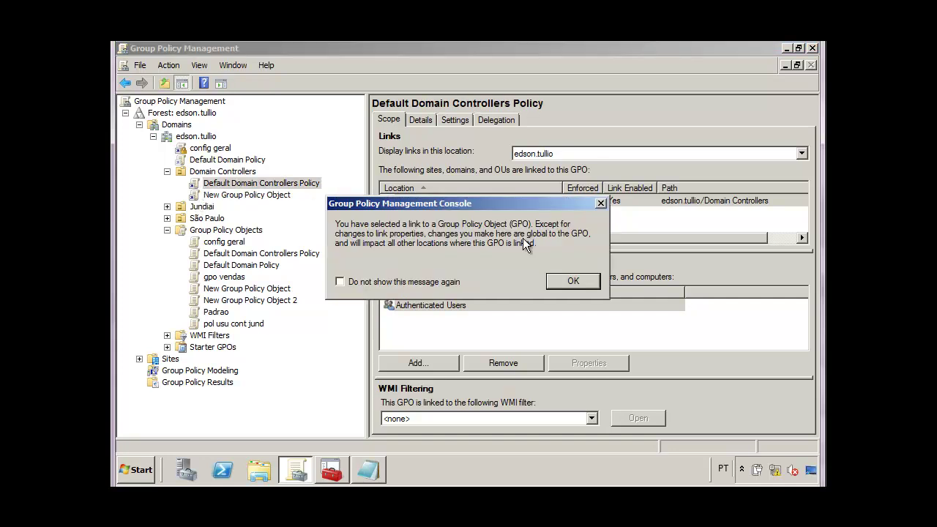
click(562, 281)
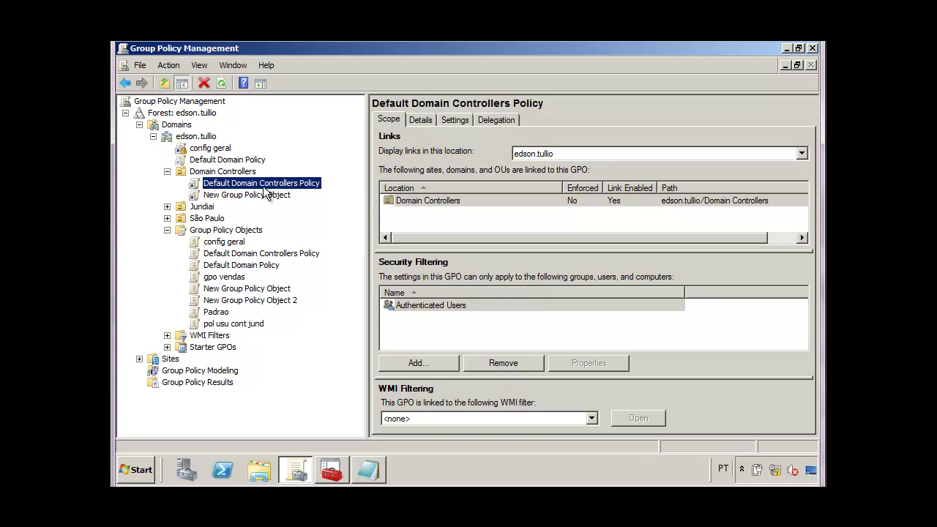
Step: View the scope of the Default Domain Policy link under the domain and check its available actions, keeping its name
click(233, 161)
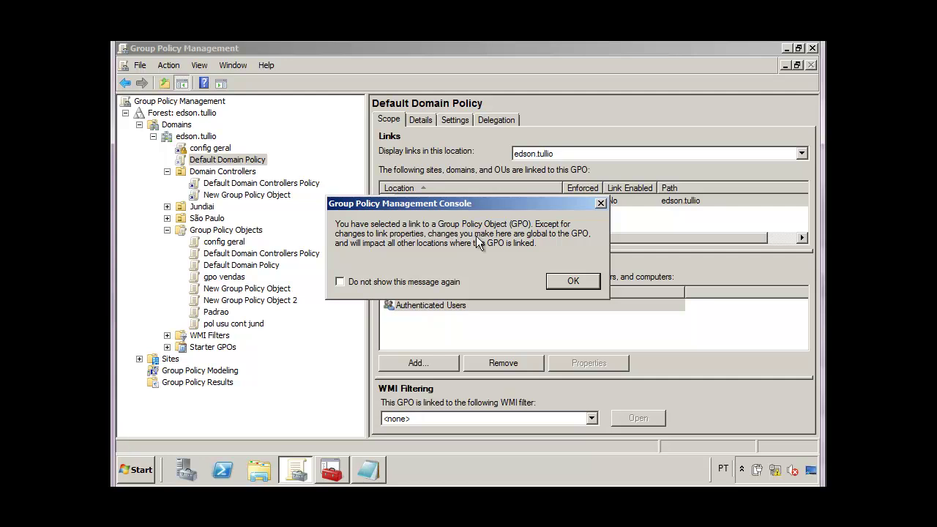
click(566, 281)
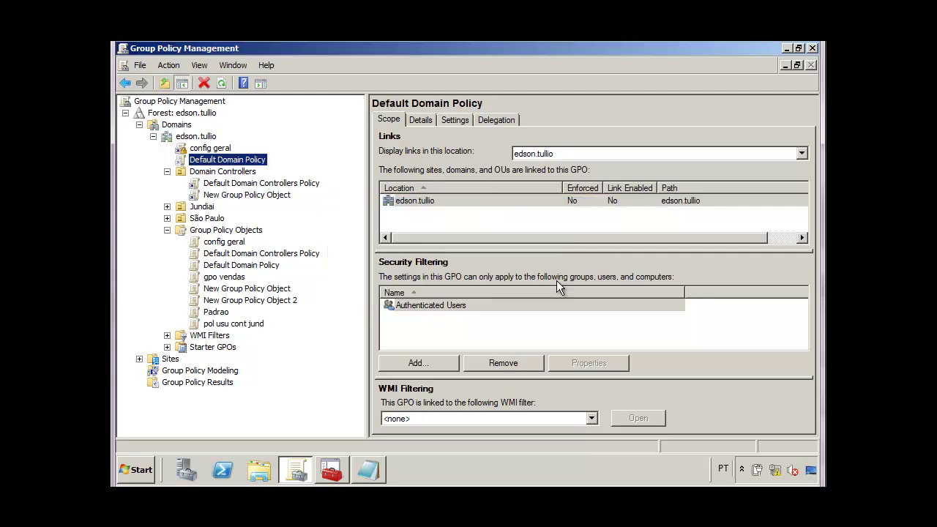
right_click(232, 168)
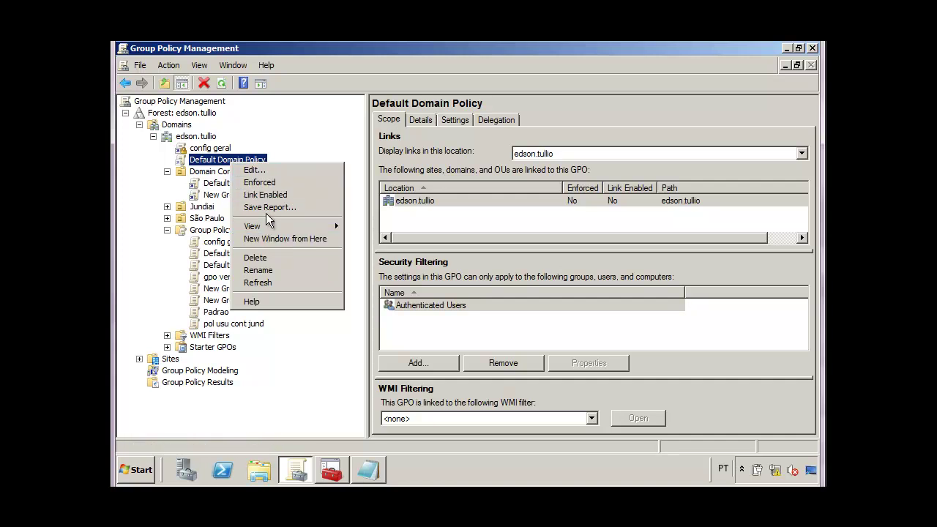
click(210, 161)
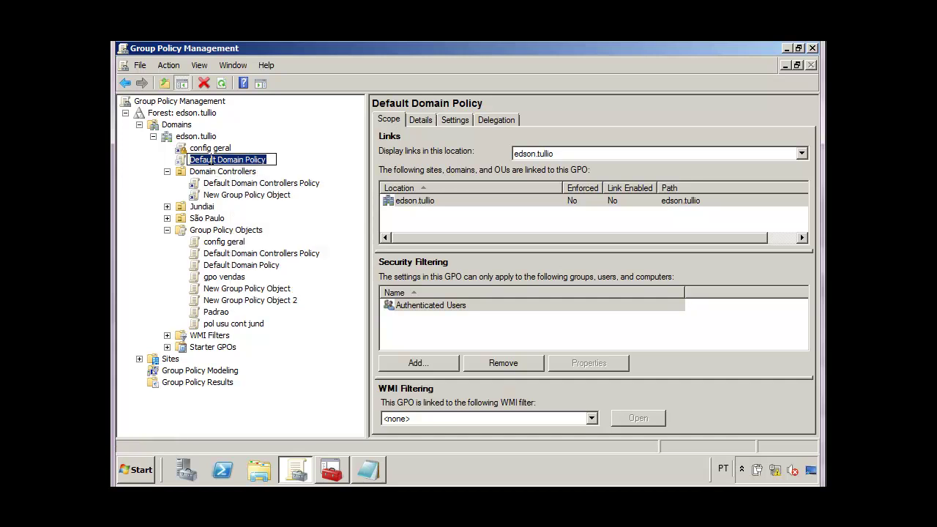
key(Return)
Step: Open the config geral object under Group Policy Objects and check the GPO linking actions offered for the Jundiai organizational unit
click(213, 244)
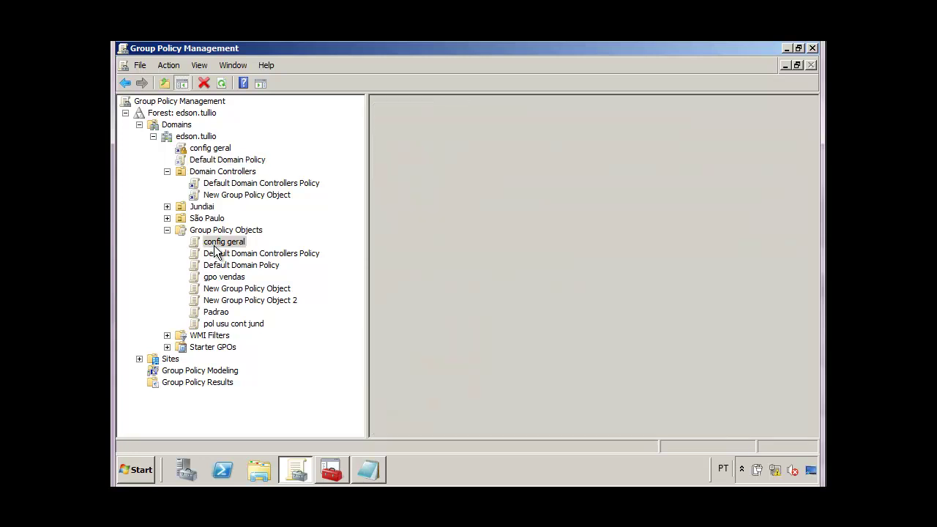
right_click(197, 210)
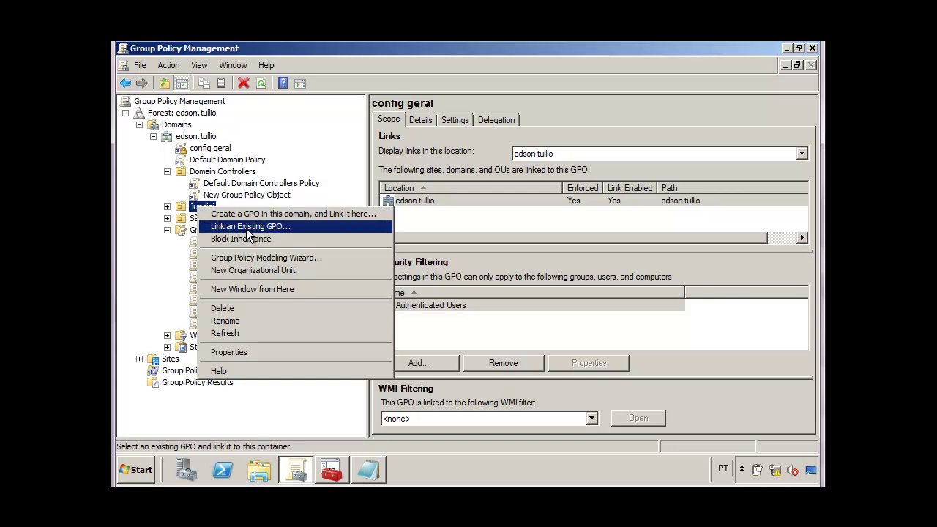
Step: List the GPOs linked to Domain Controllers and review the scope and details of Default Domain Controllers Policy
click(201, 173)
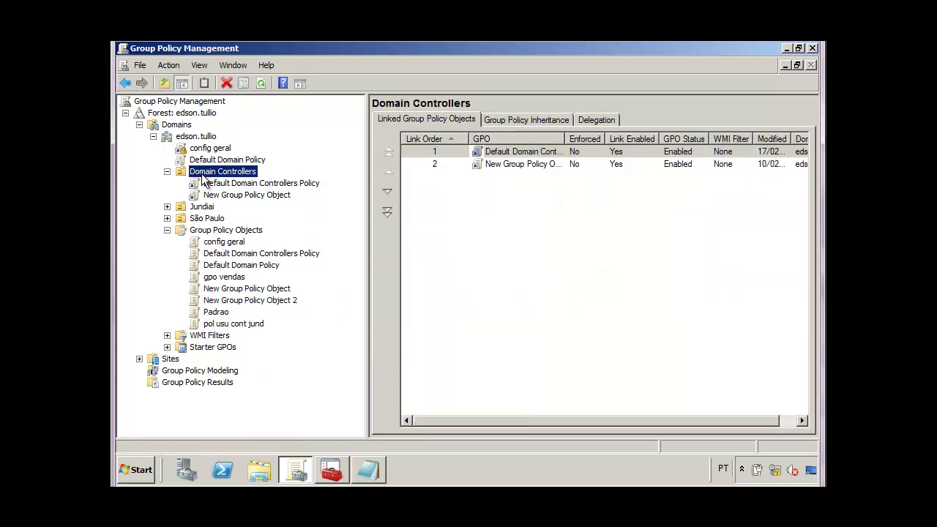
click(203, 186)
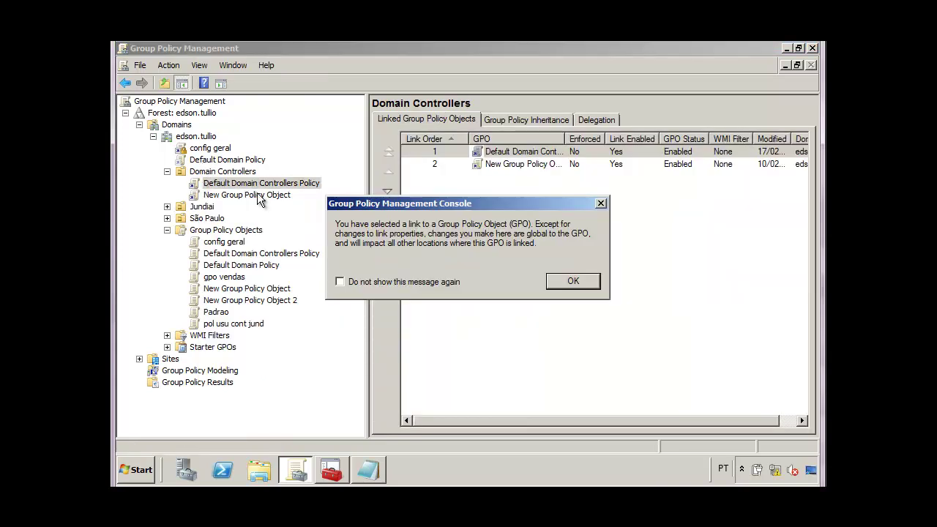
click(558, 278)
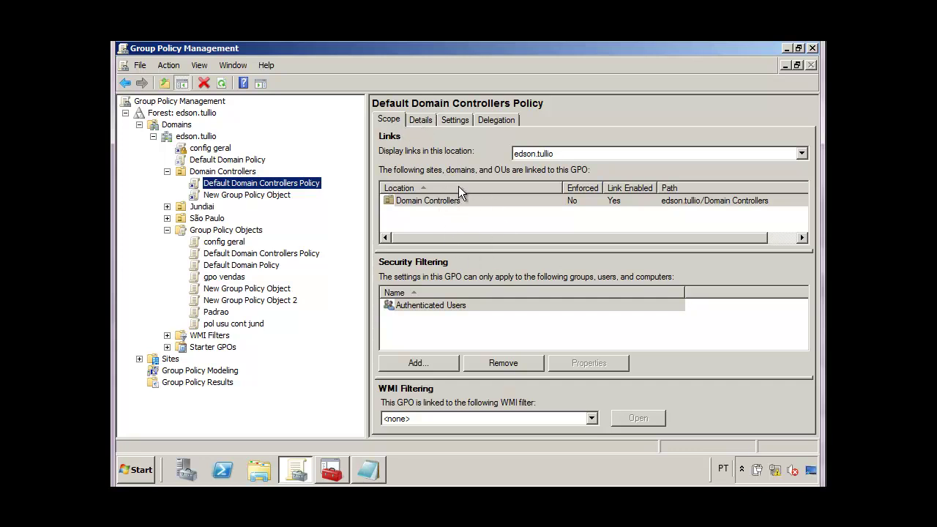
click(420, 119)
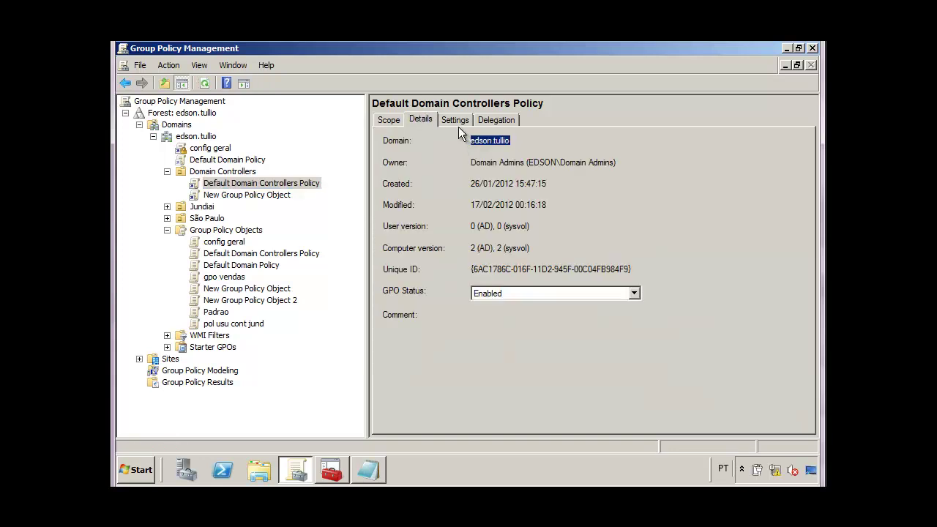
Step: Display the settings report of Default Domain Controllers Policy, adding about:security_mmc.exe to the trusted sites
click(454, 119)
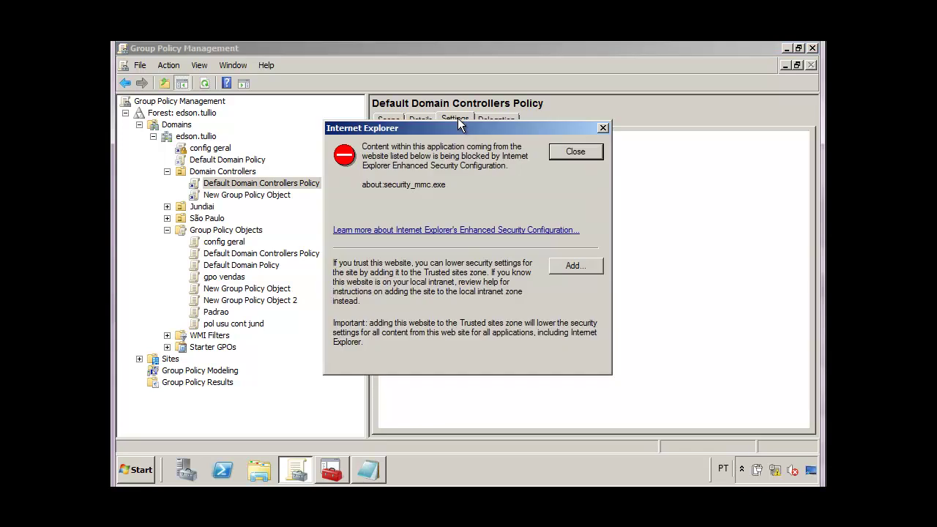
click(572, 265)
click(582, 223)
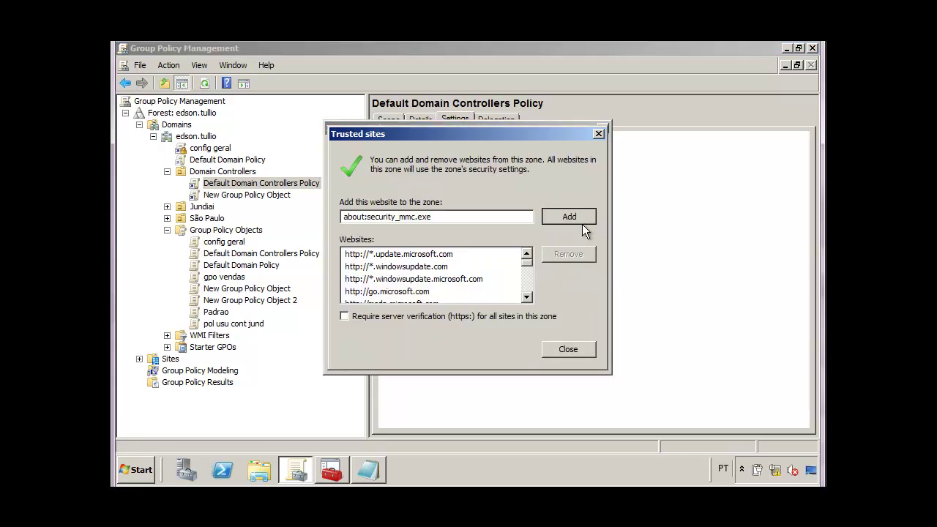
click(567, 350)
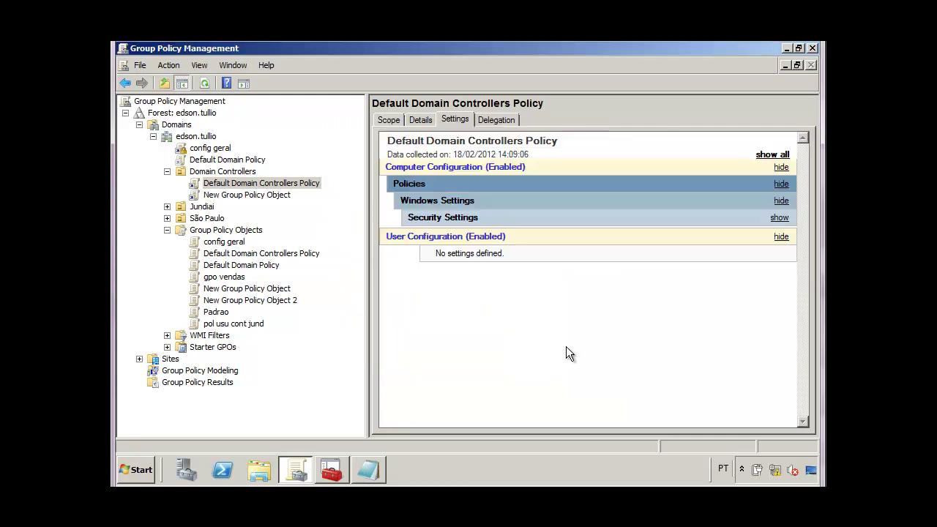
Step: Show the delegated permissions of Default Domain Controllers Policy and fit the Name column to the full group names
click(496, 120)
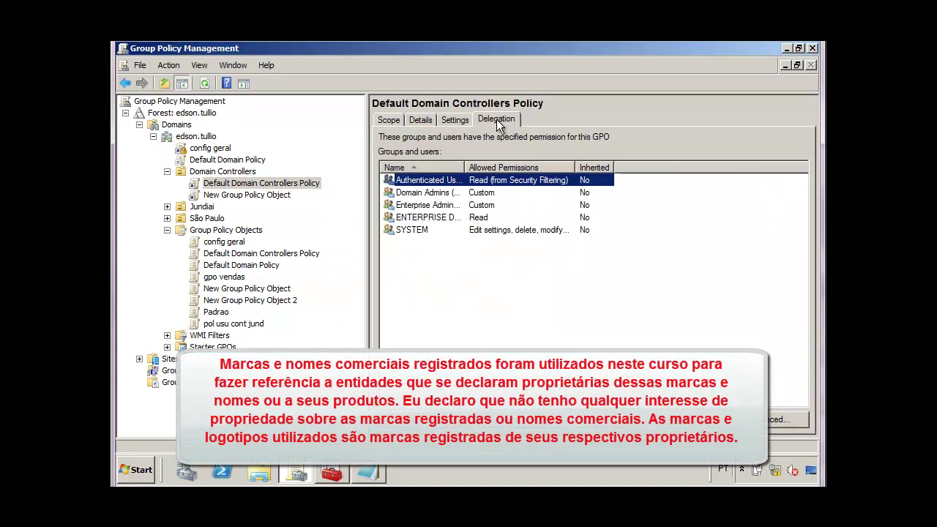
double_click(465, 167)
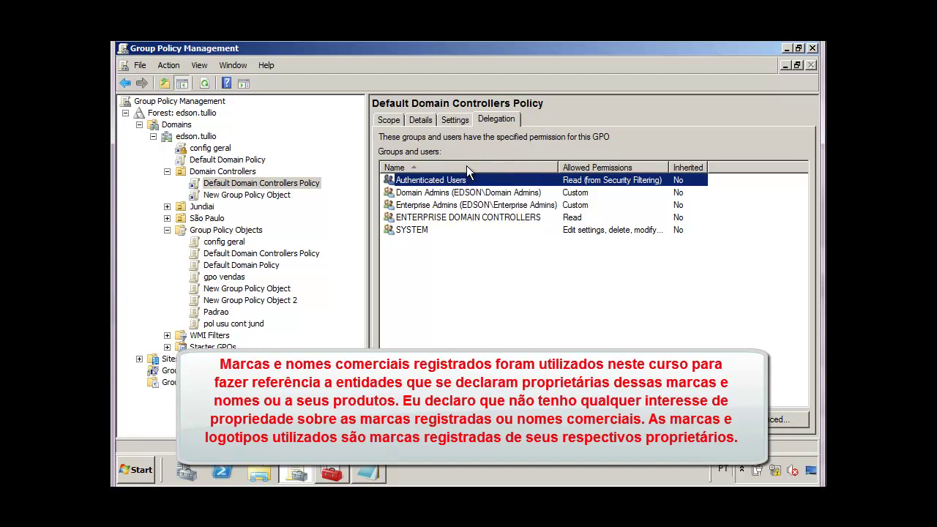
Step: Minimize the Group Policy Management console and the Padrao policy editor to clear the desktop
click(789, 49)
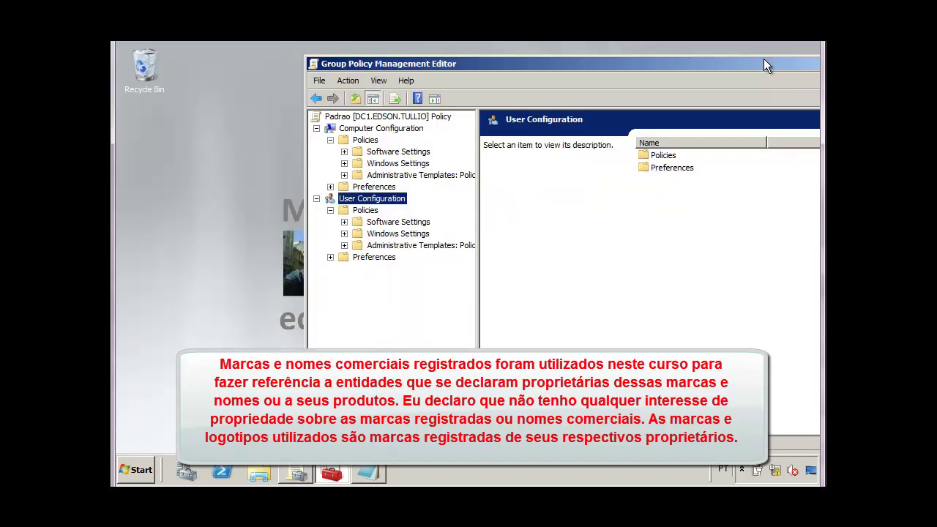
drag(764, 58, 602, 65)
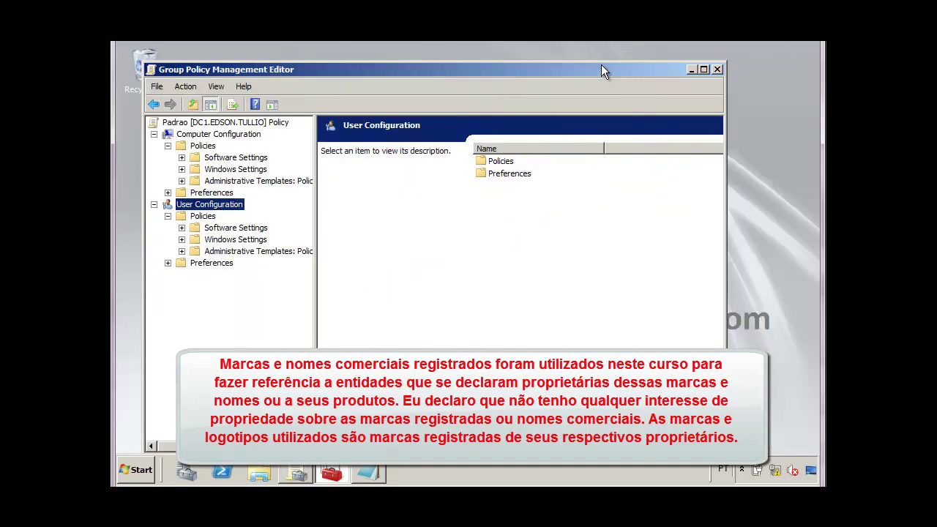
click(691, 71)
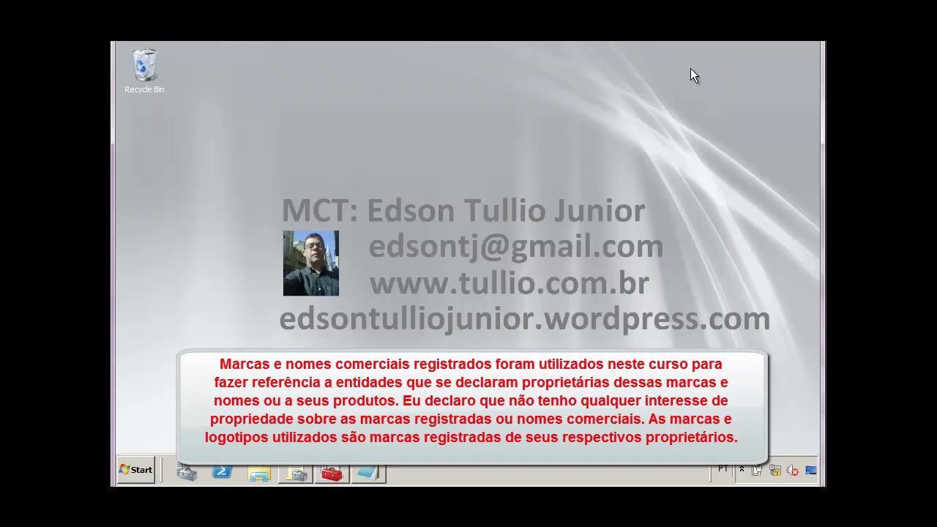